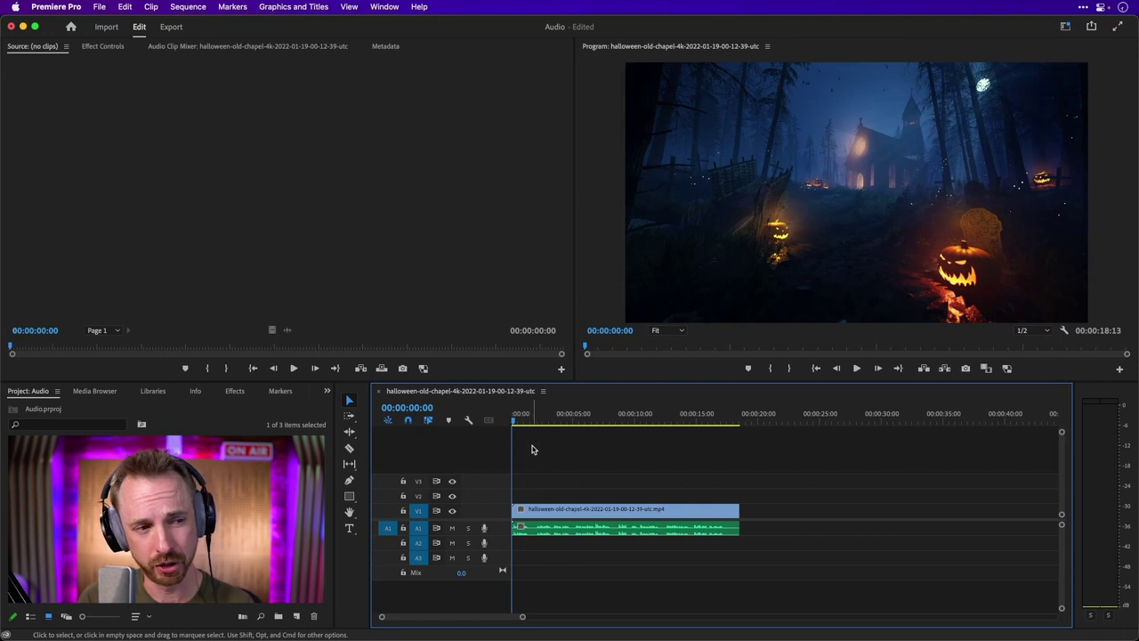
Preview the voiceover, copy it onto a muted track A2, and enlarge track A1 to show its waveform
key("space")
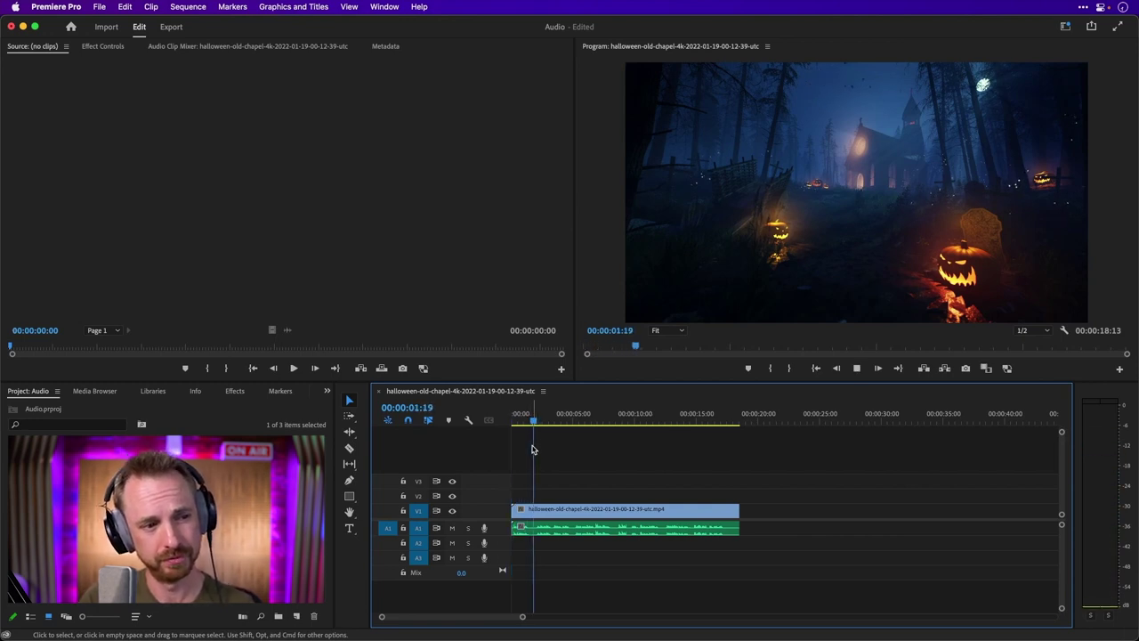
key("space")
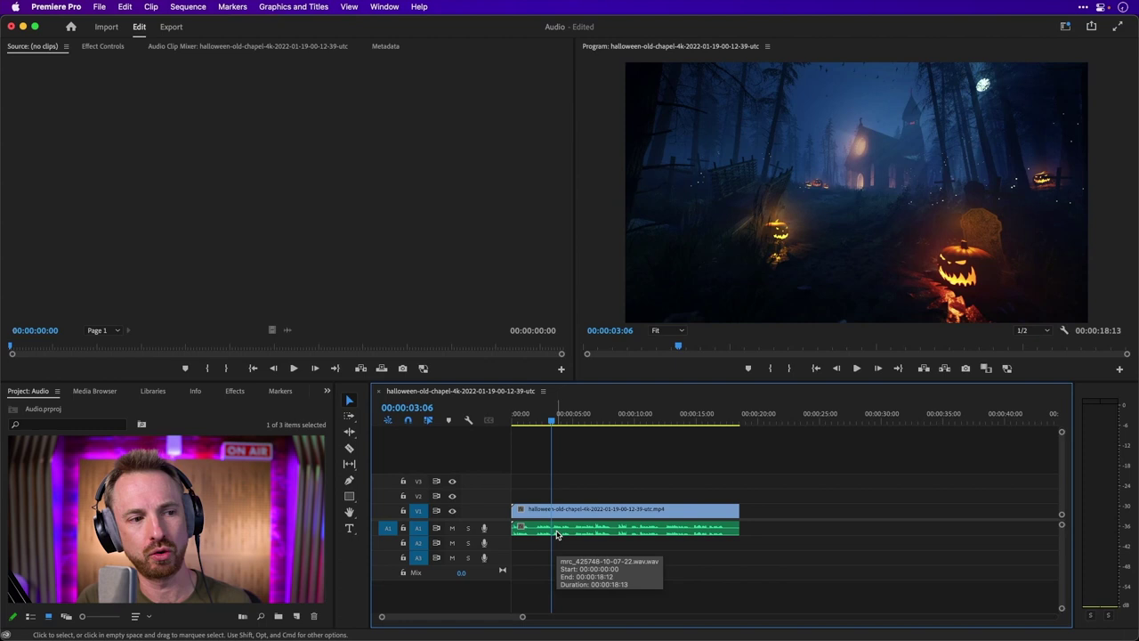
left_click_drag(557, 534, 557, 550)
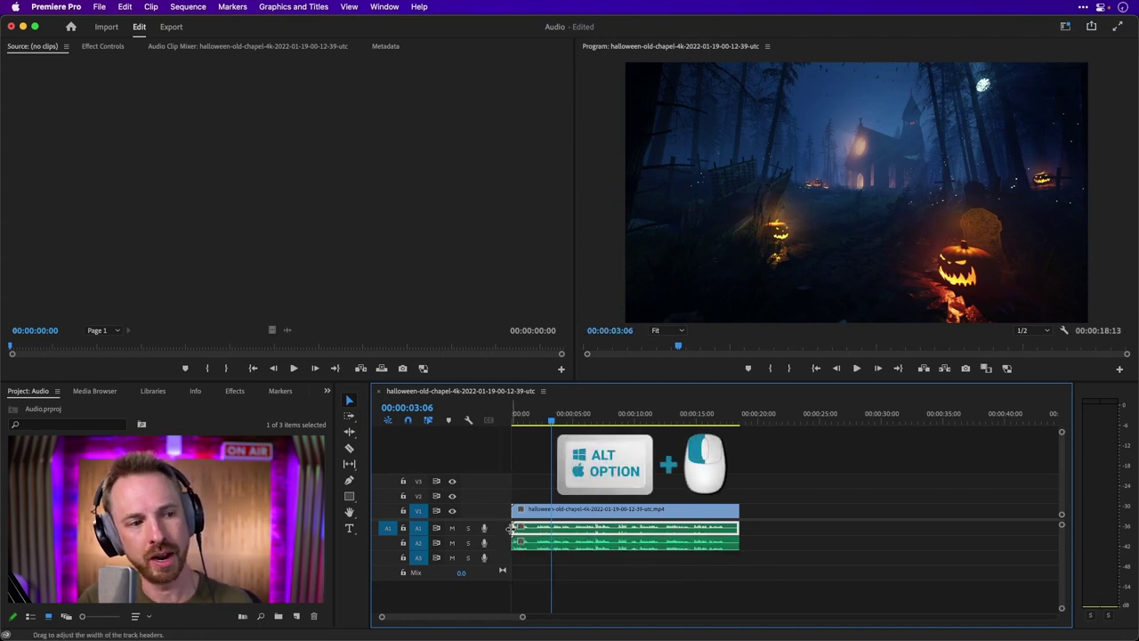
left_click(452, 543)
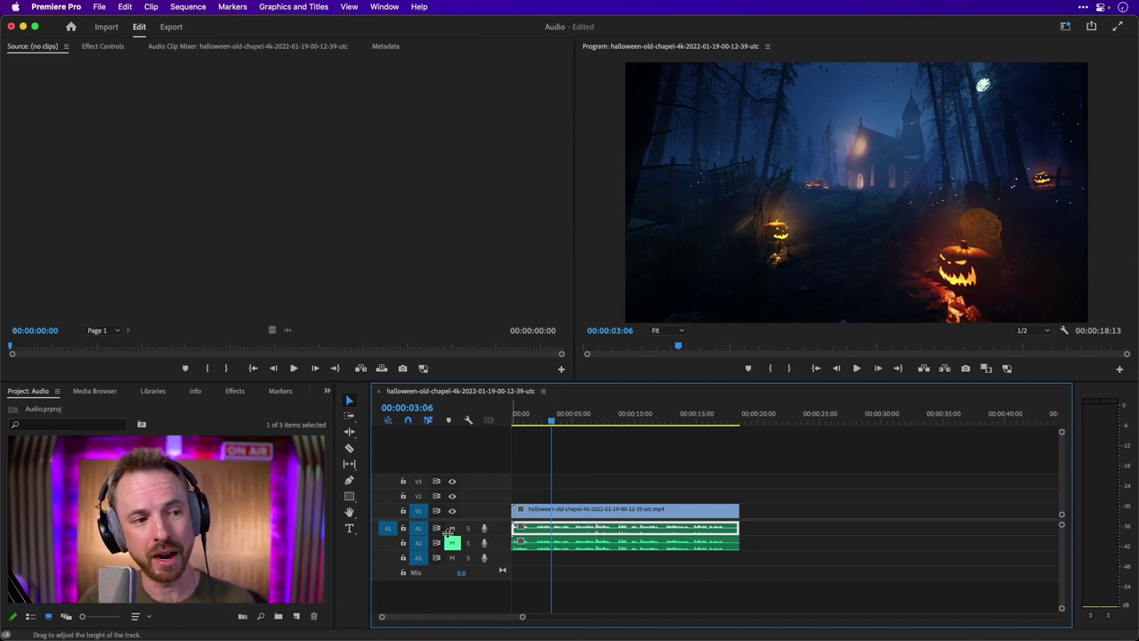
left_click_drag(496, 534, 496, 571)
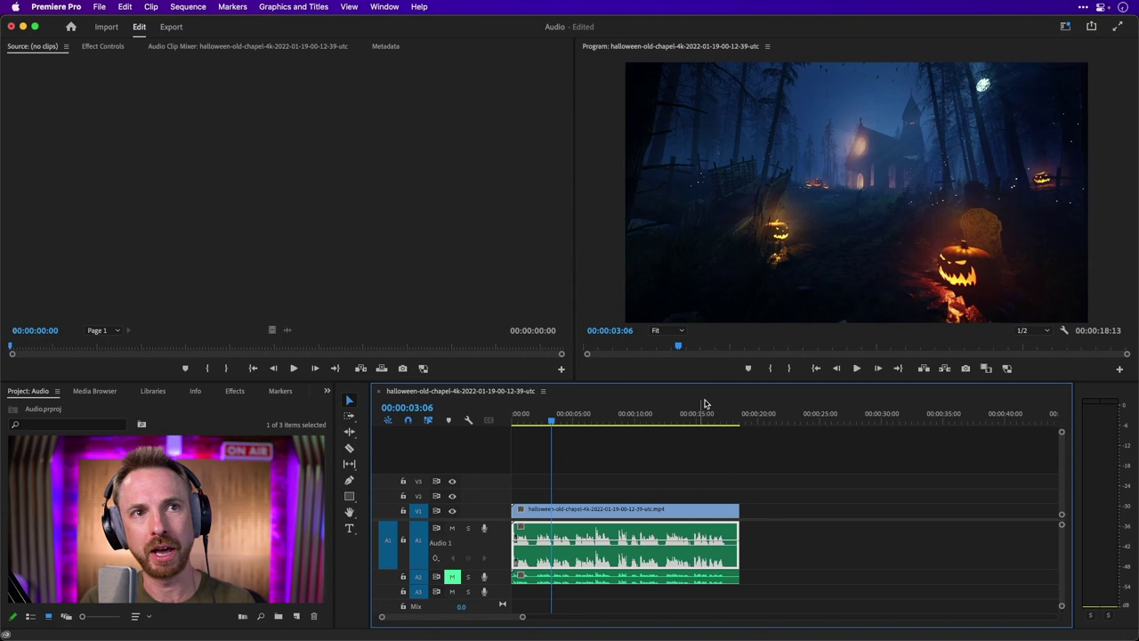
Switch to the Effects workspace and apply Parametric Equalizer, found by searching 'par', to the A1 clip
left_click(1066, 28)
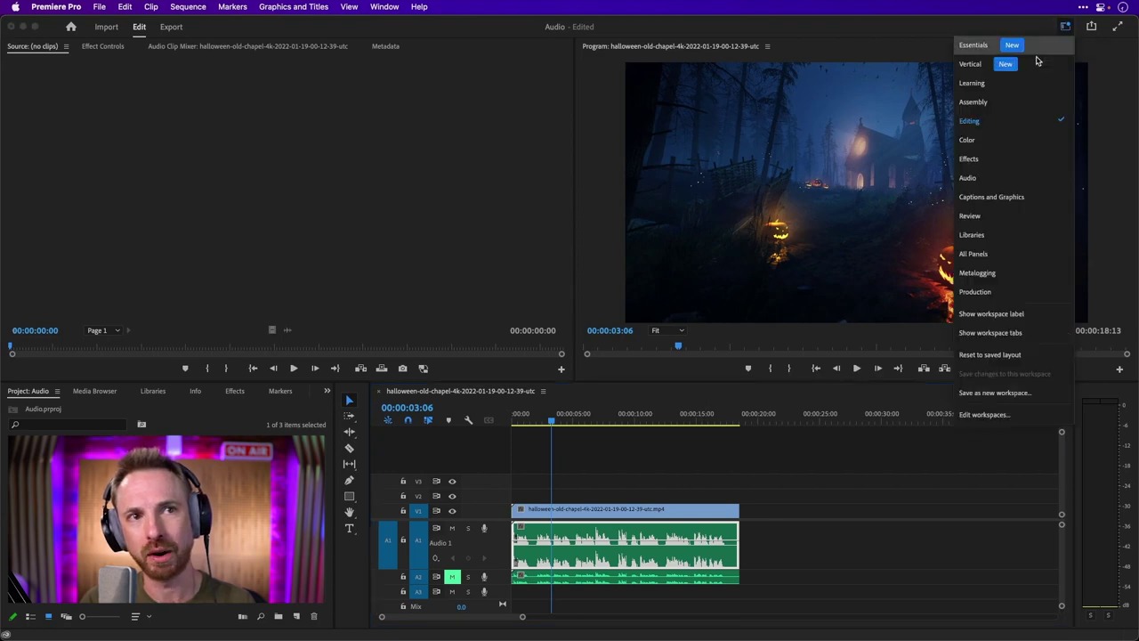
left_click(969, 158)
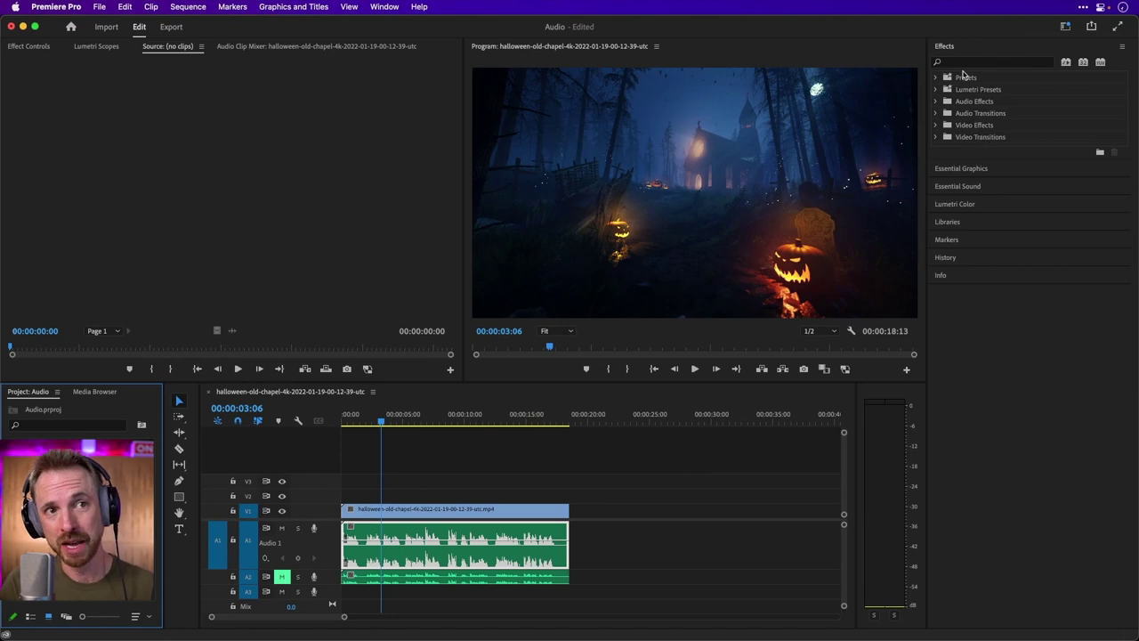
left_click(965, 63)
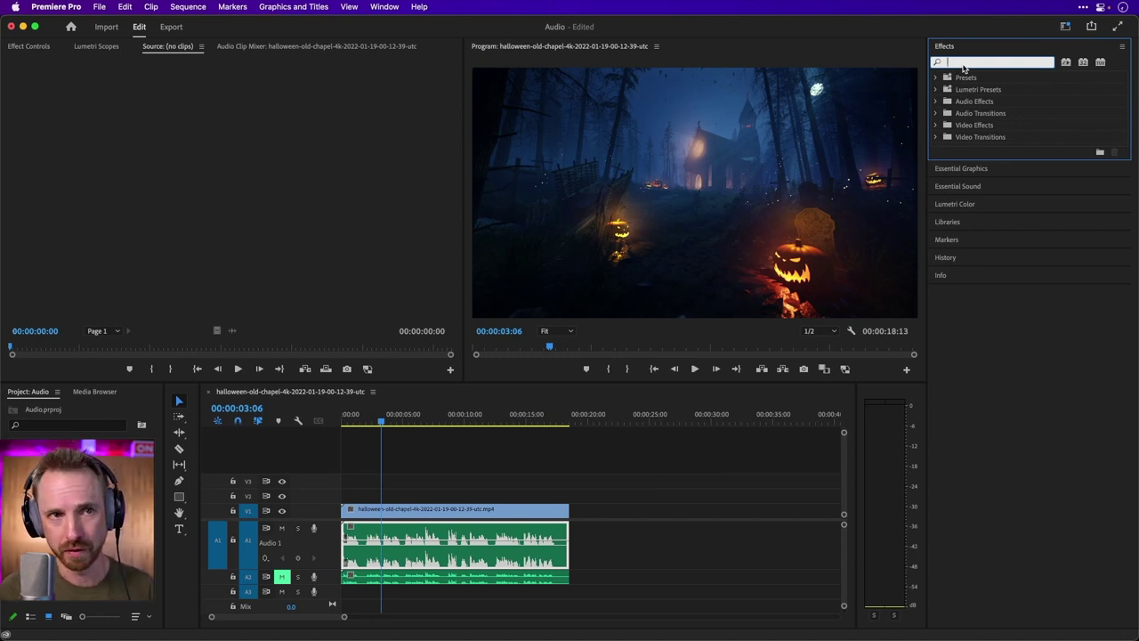
type("para")
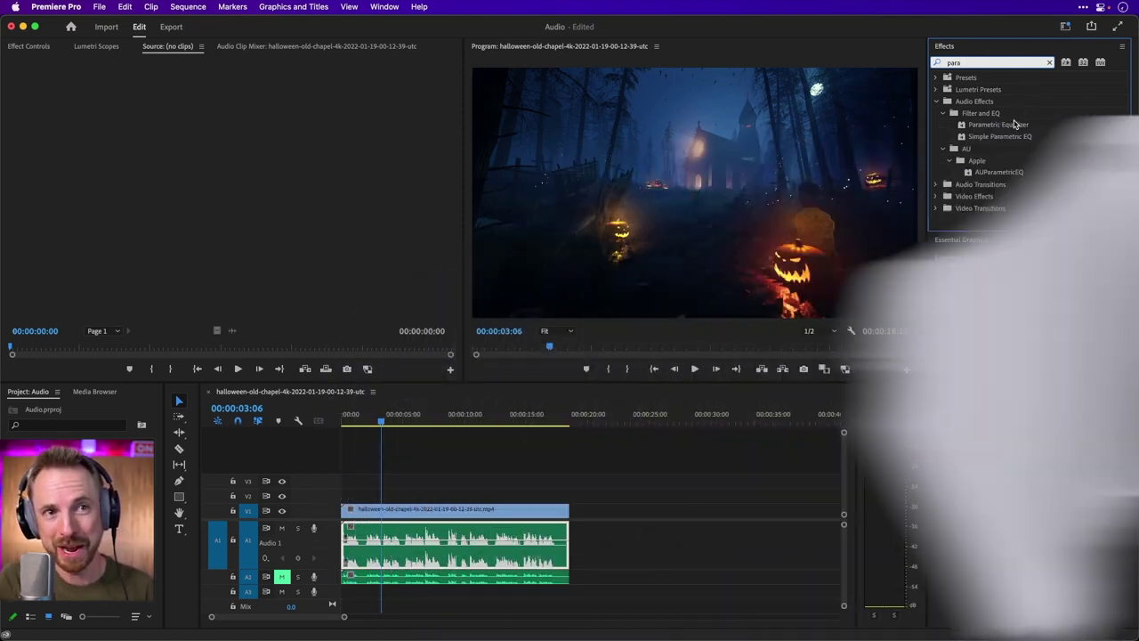
left_click_drag(1015, 124, 489, 547)
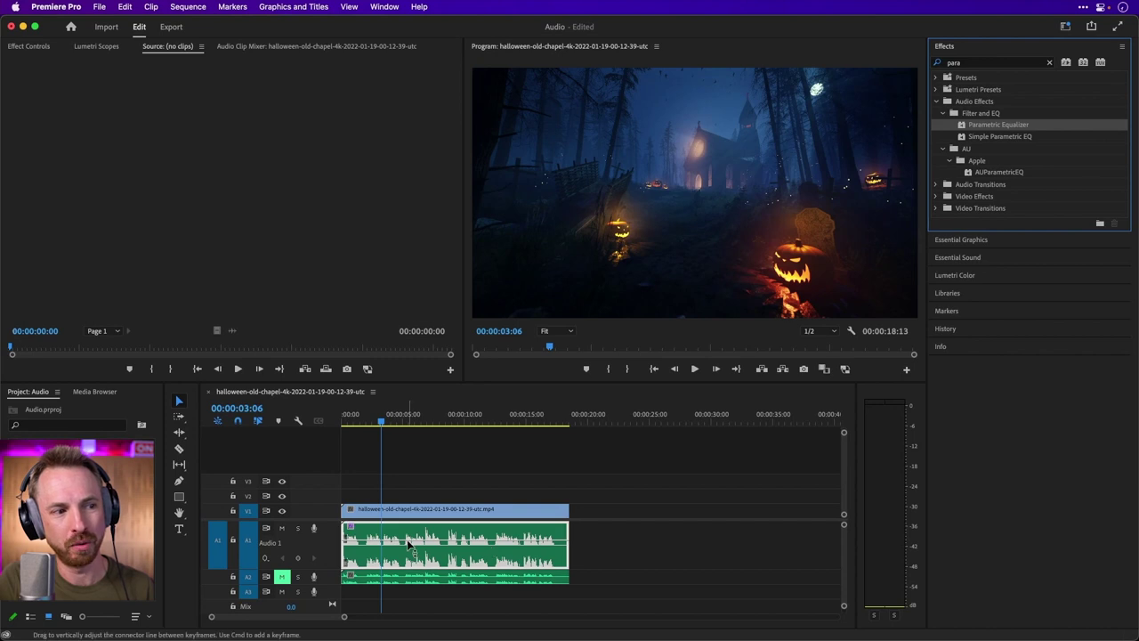
Apply the Vocal Enhancer preset to the voiceover's Parametric Equalizer
left_click(31, 46)
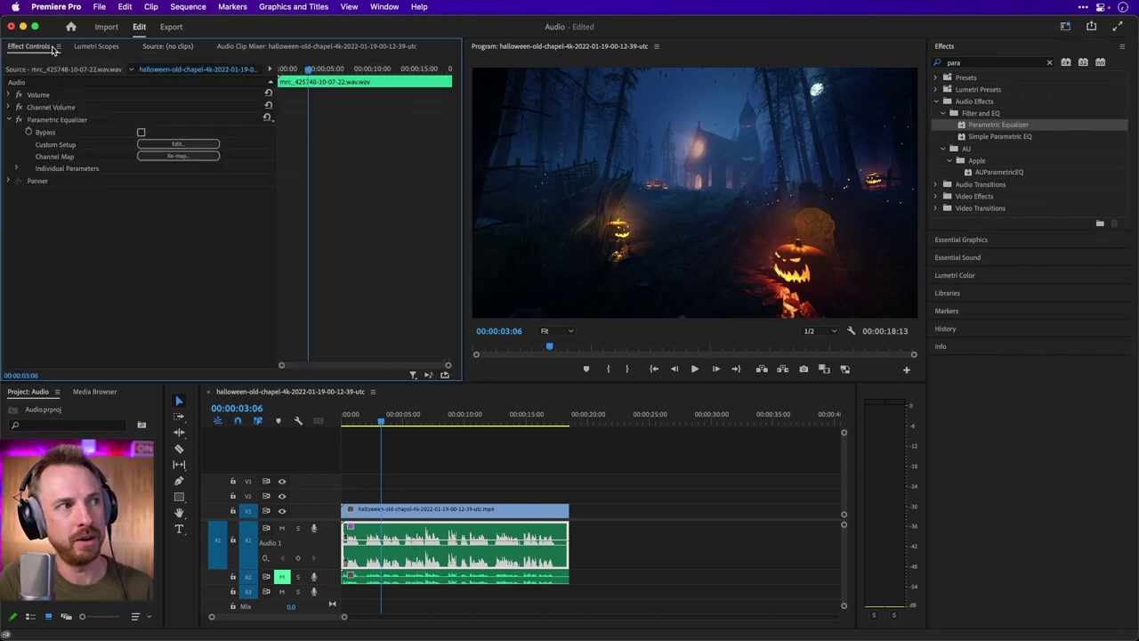
left_click(161, 145)
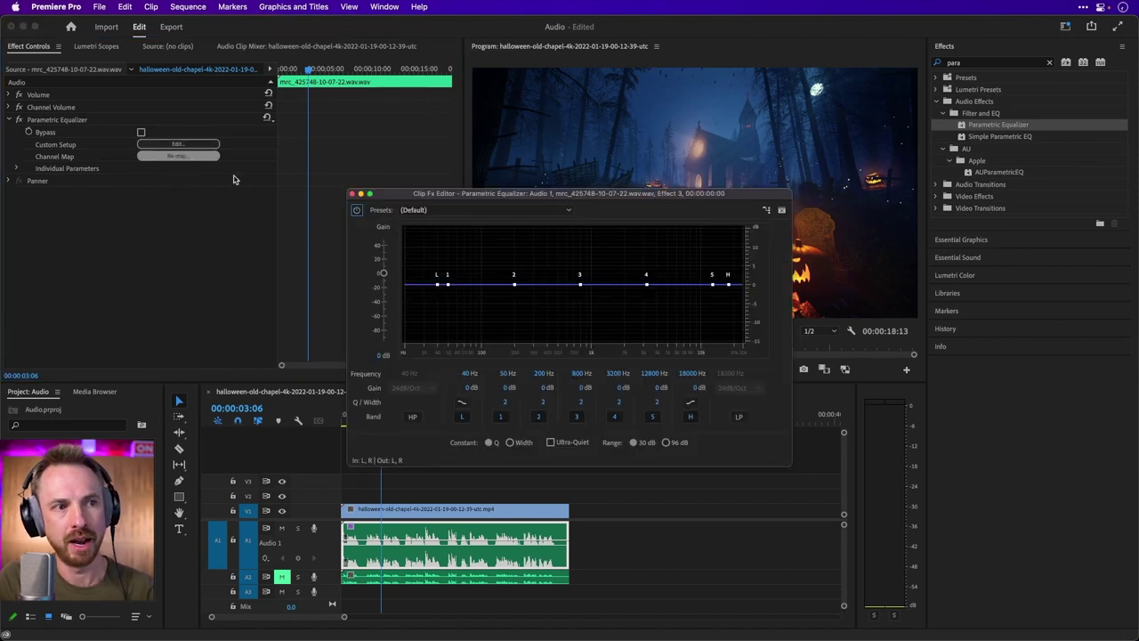
left_click(547, 213)
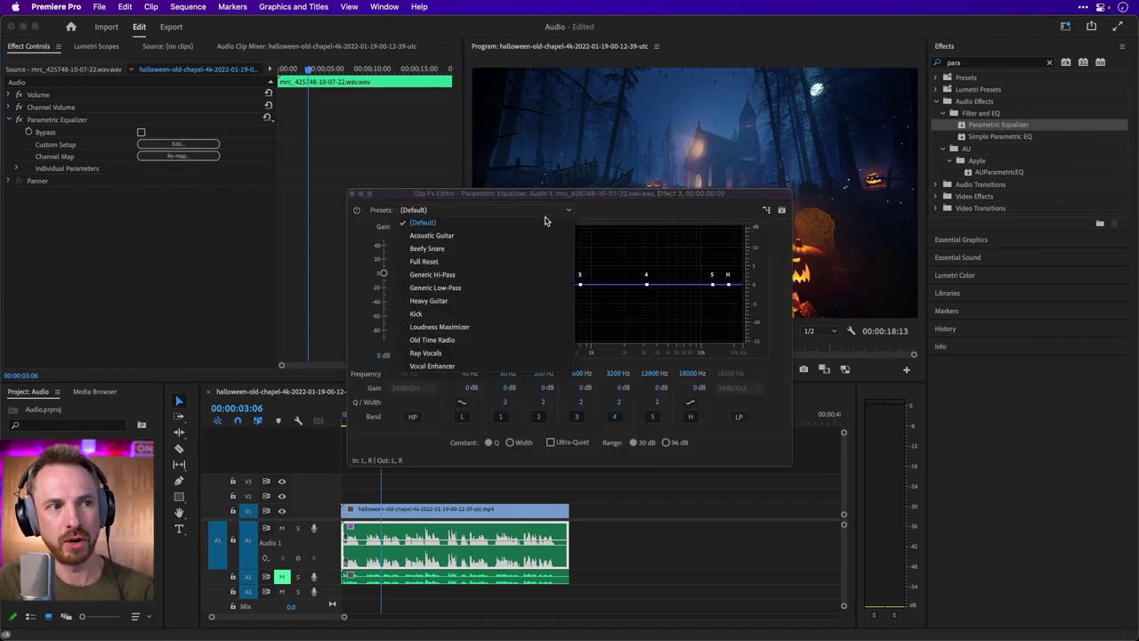
left_click(495, 366)
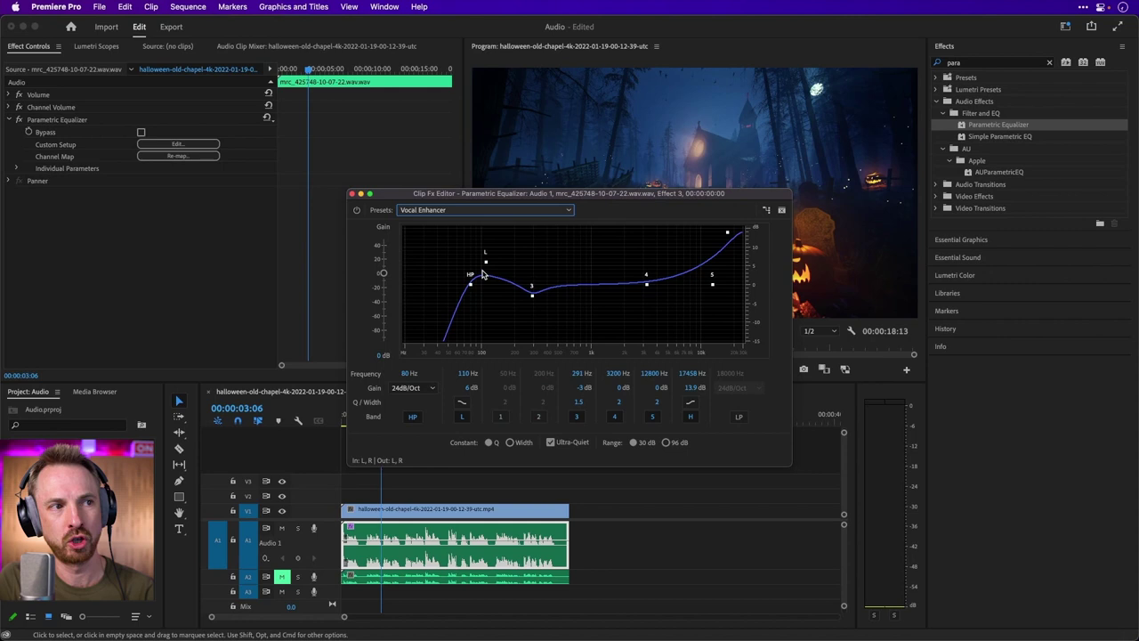
Compare the voiceover with the EQ bypassed and active, then close the EQ editor
left_click_drag(513, 199, 613, 192)
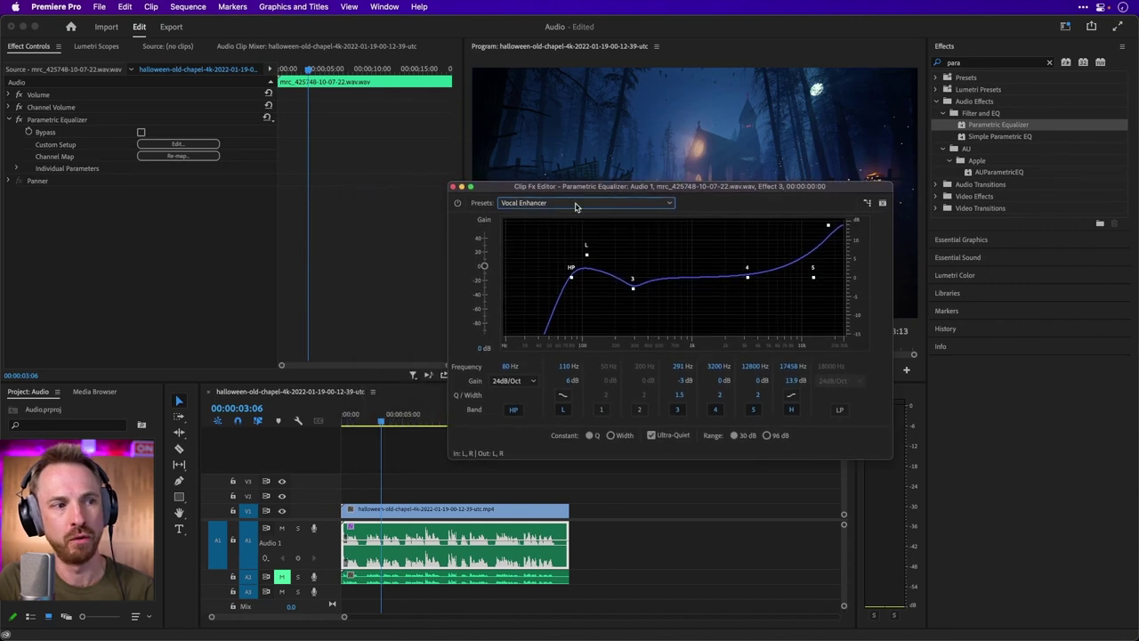
left_click(348, 425)
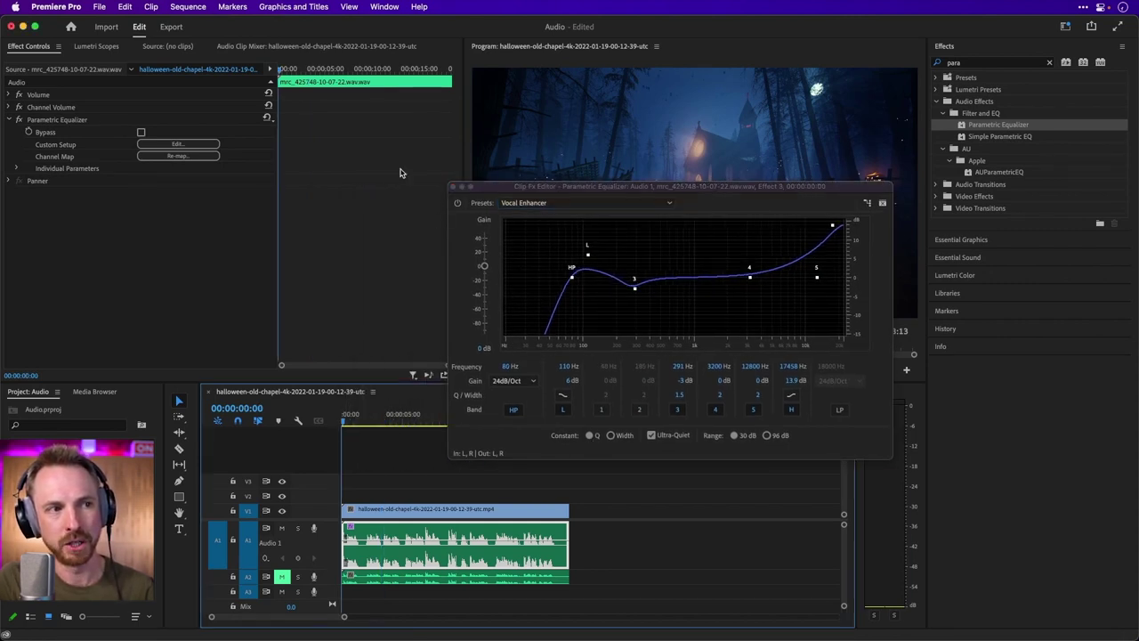
left_click(458, 205)
key("space")
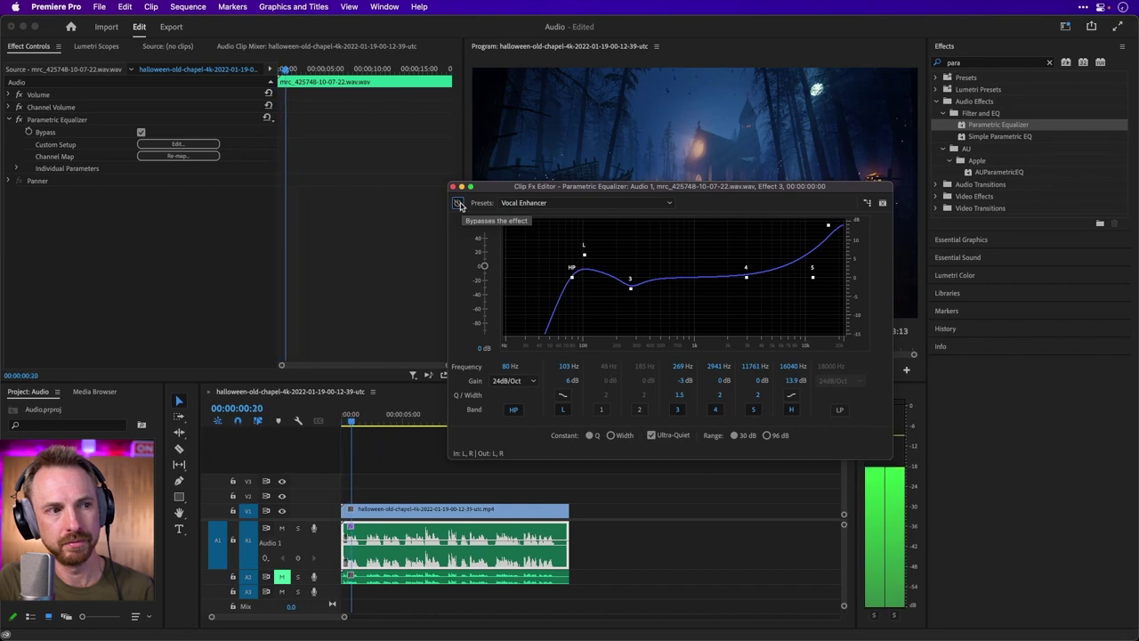
left_click(459, 205)
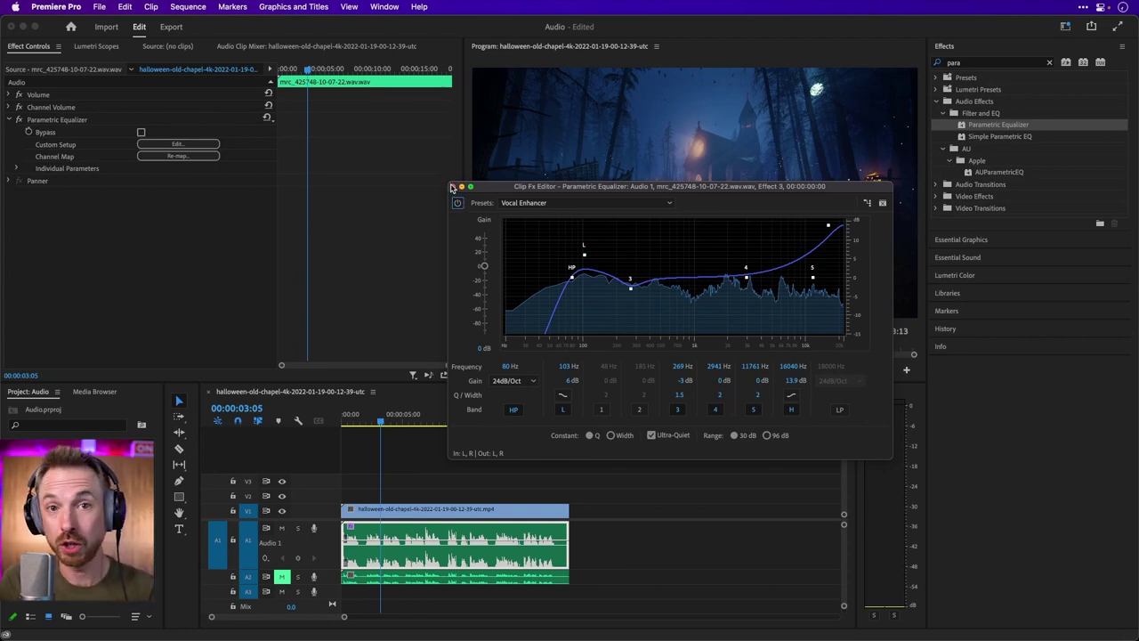
left_click(452, 187)
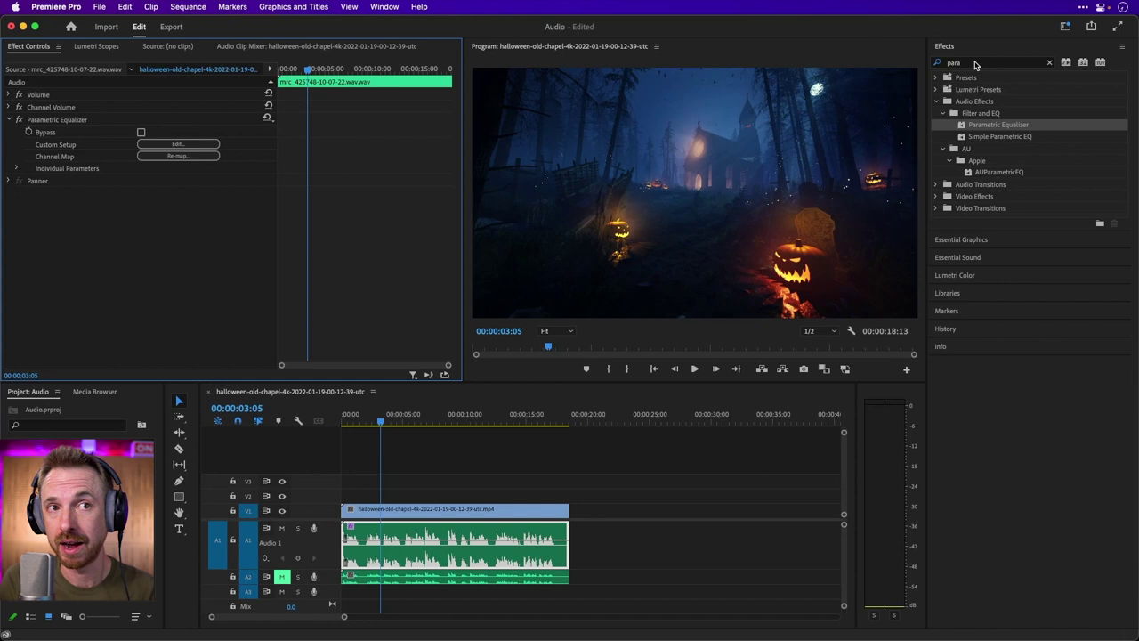
Apply Single-band Compressor, found by searching 'single', to the A1 voiceover clip
left_click(975, 65)
type("single")
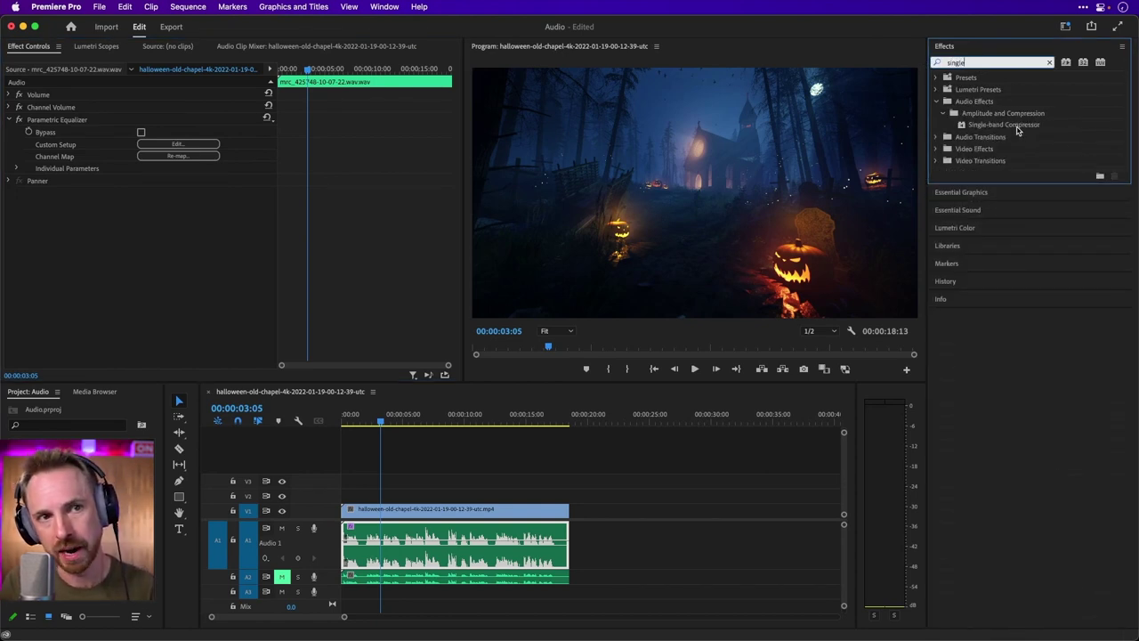
left_click_drag(1018, 131, 474, 530)
Set the compressor to a 5:1 ratio, 0 ms attack and release, and about -22.4 dB threshold while previewing
left_click(198, 203)
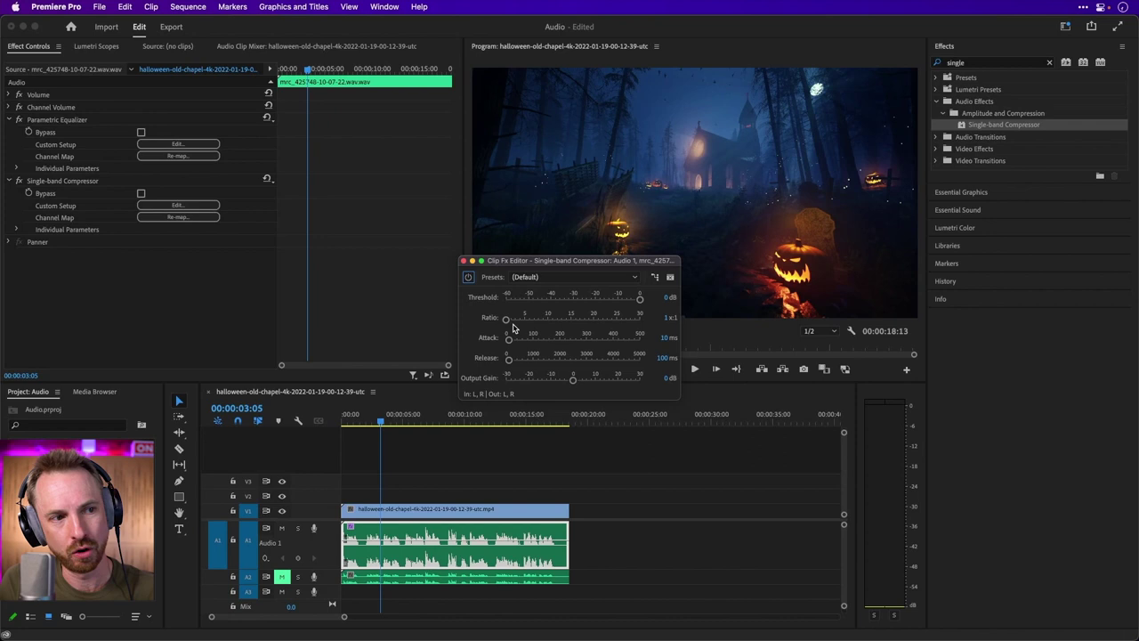
mouse_move(509, 322)
left_mouse_down()
mouse_move(642, 325)
mouse_move(504, 321)
mouse_move(518, 322)
left_mouse_up()
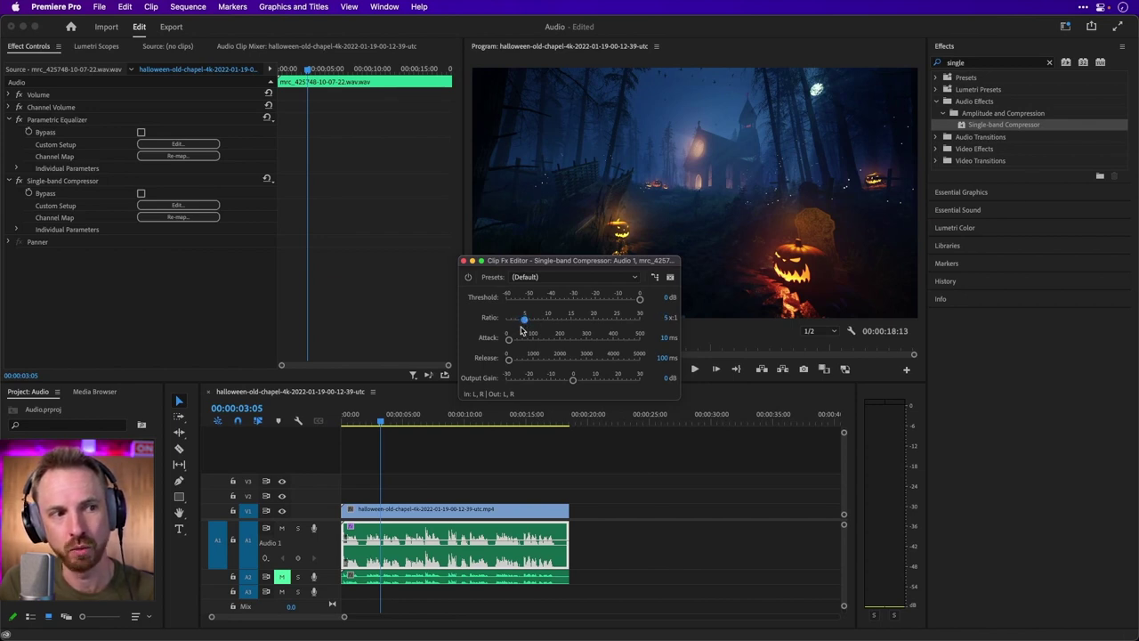
left_click_drag(509, 340, 496, 362)
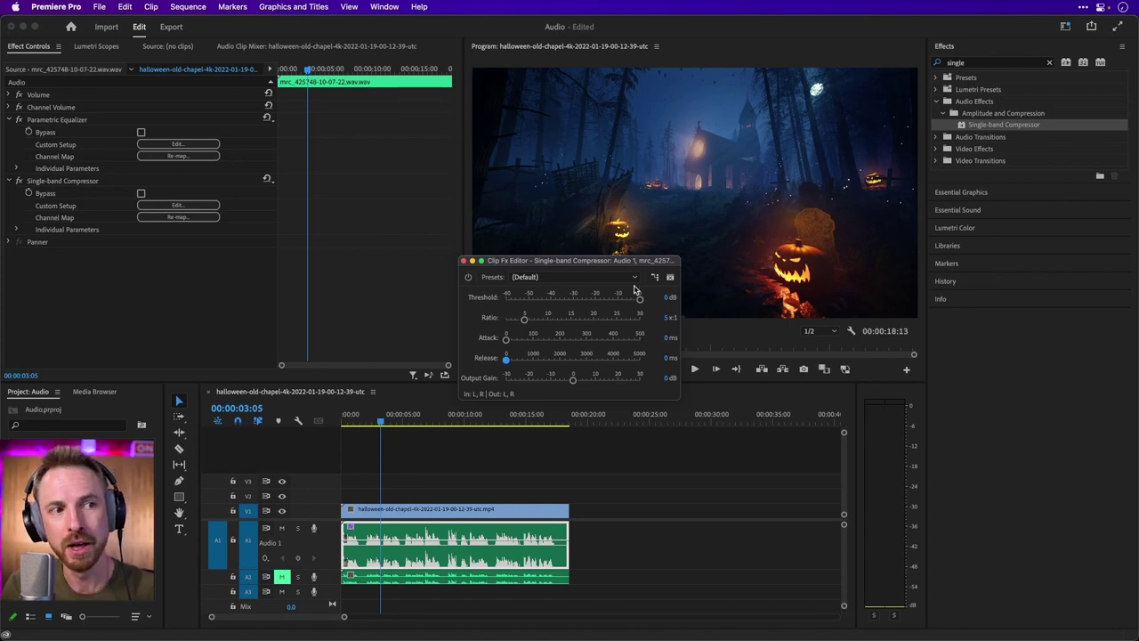
left_click_drag(640, 301, 599, 302)
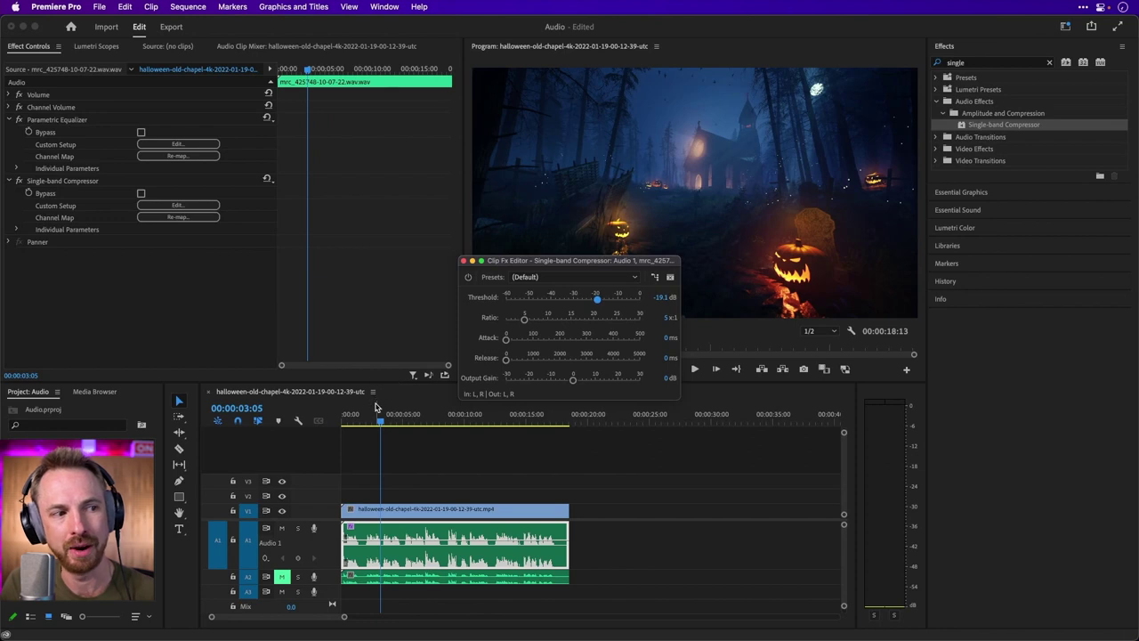
left_click_drag(378, 416, 342, 423)
key("space")
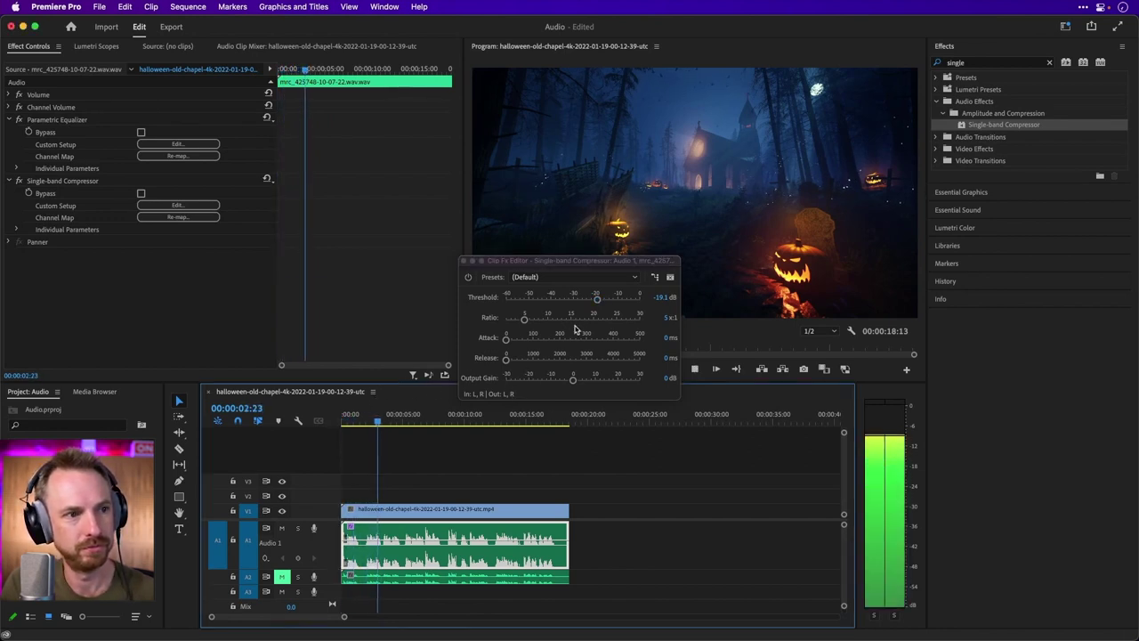
key("space")
mouse_move(598, 304)
left_mouse_down()
mouse_move(549, 299)
mouse_move(590, 305)
left_mouse_up()
key("space")
key("space")
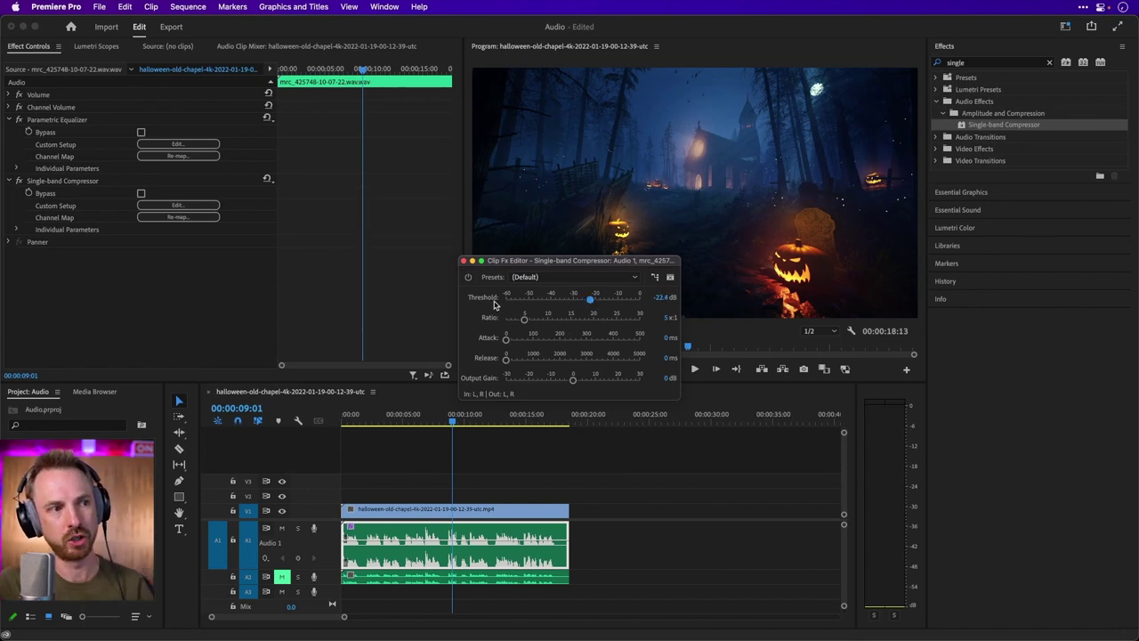
Bypass both the Single-band Compressor and Parametric Equalizer and play the voiceover from the start
left_click(464, 262)
left_click(141, 193)
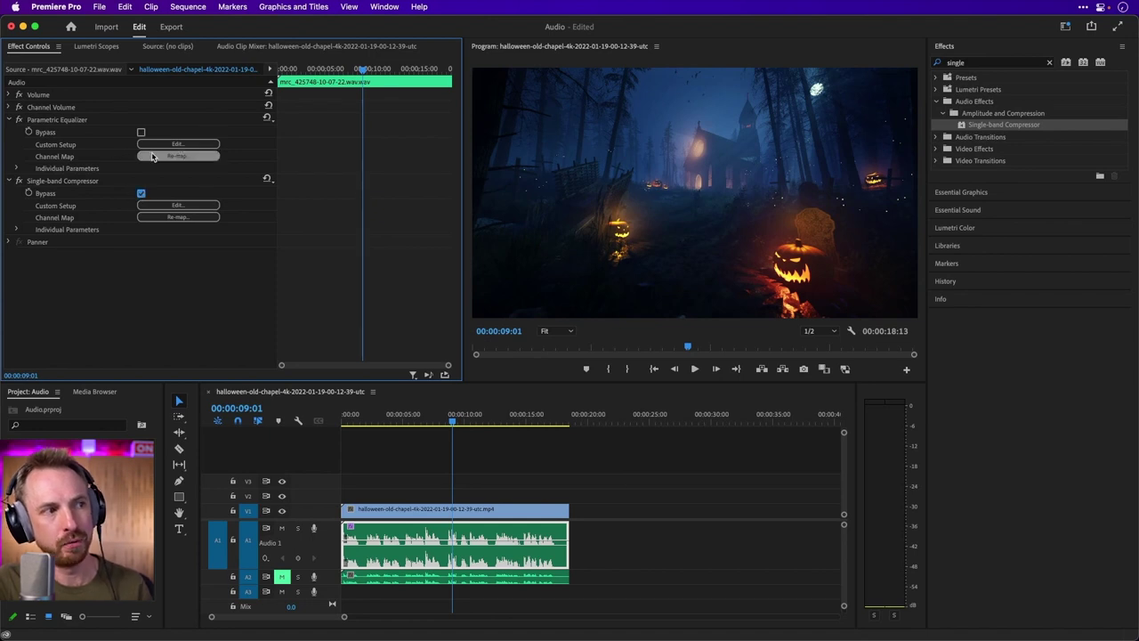
left_click(141, 132)
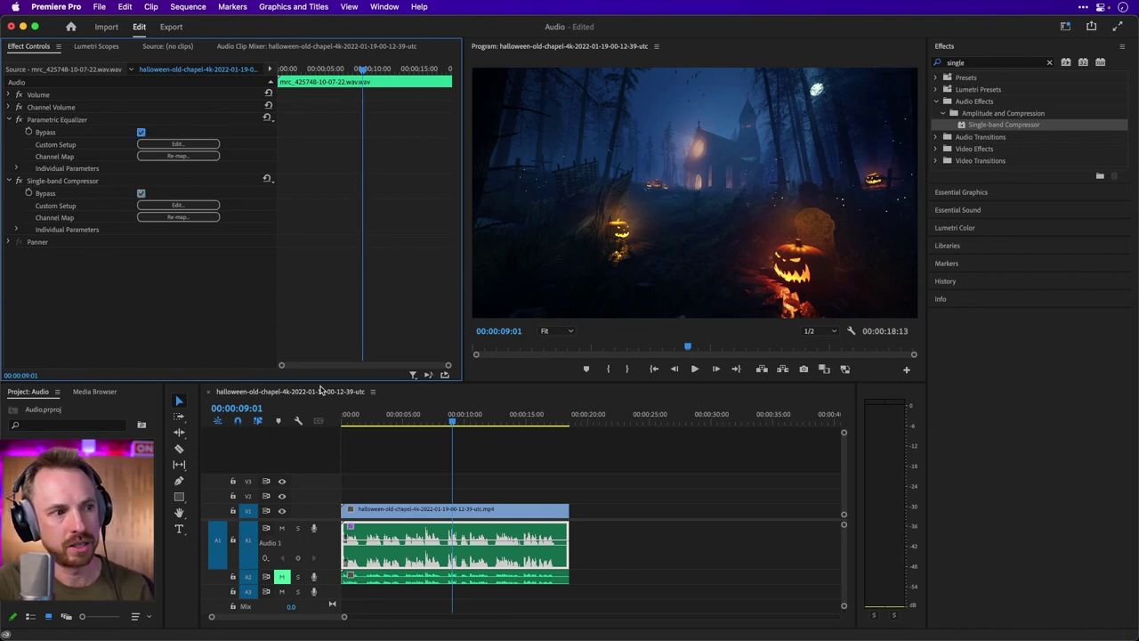
left_click(340, 419)
key("space")
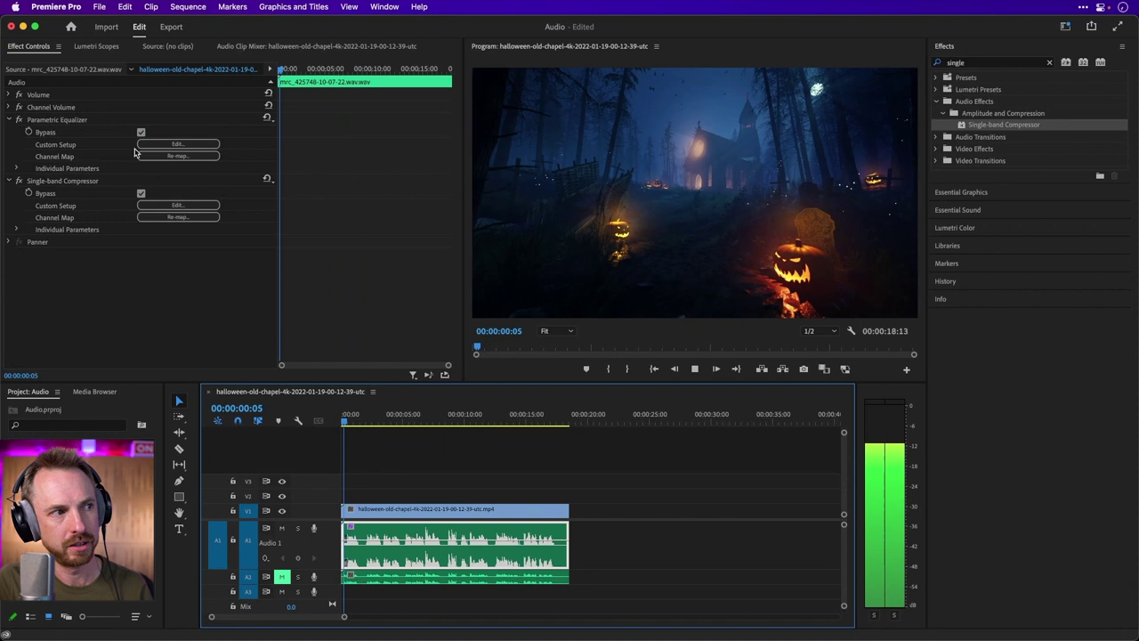
Re-enable the equalizer and compressor, play to compare, close the compressor editor, and rewind to the start
left_click(141, 131)
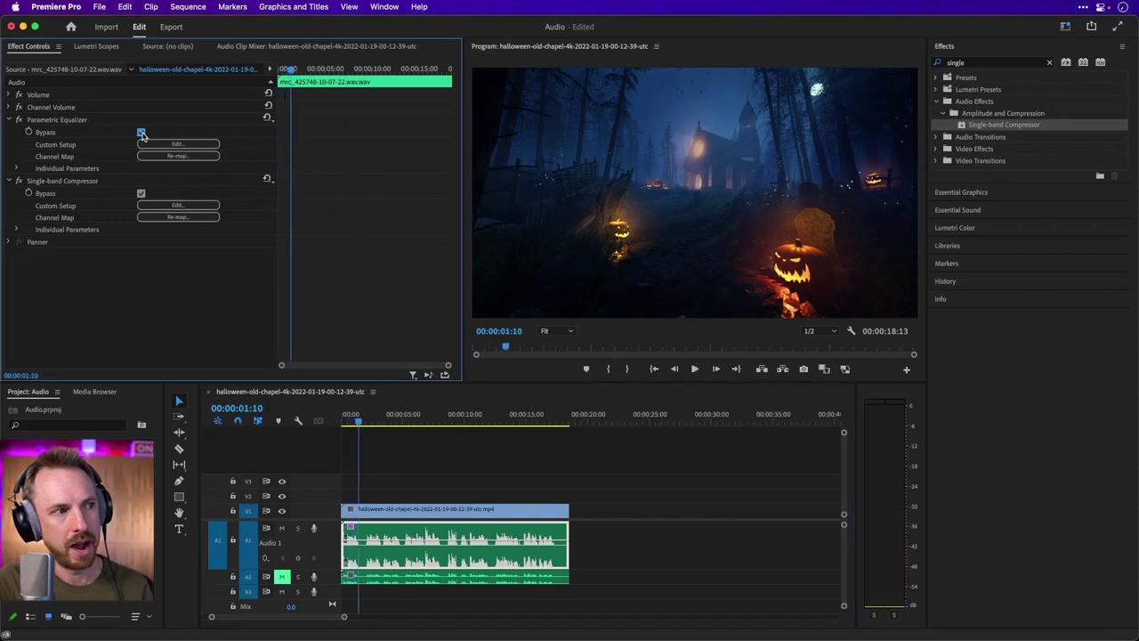
left_click(140, 204)
left_click(141, 194)
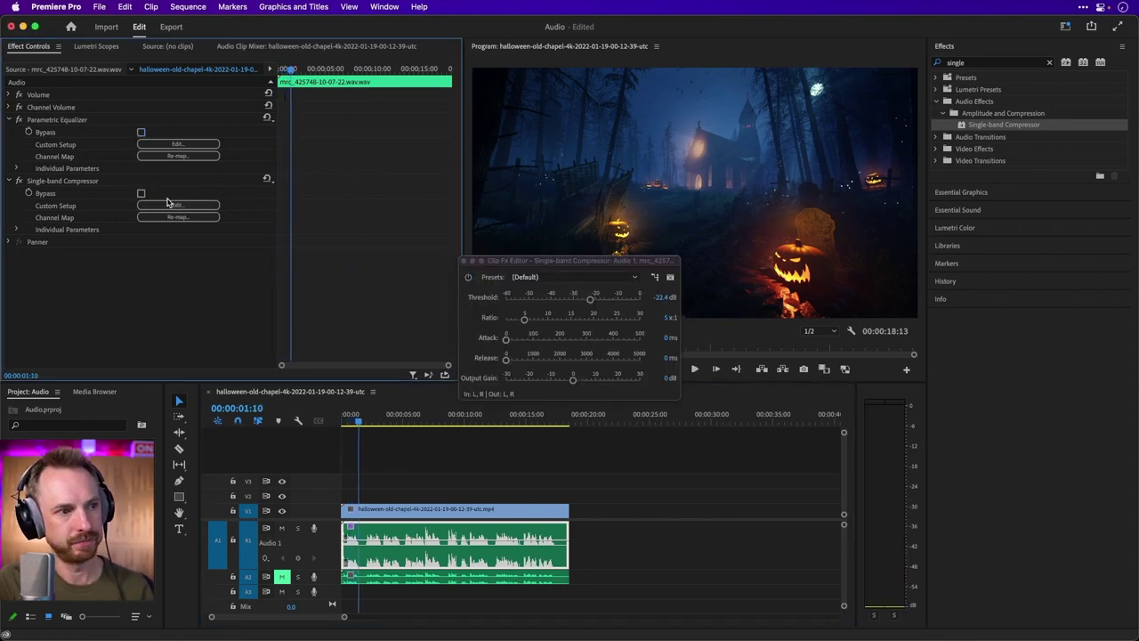
left_click(356, 417)
key("space")
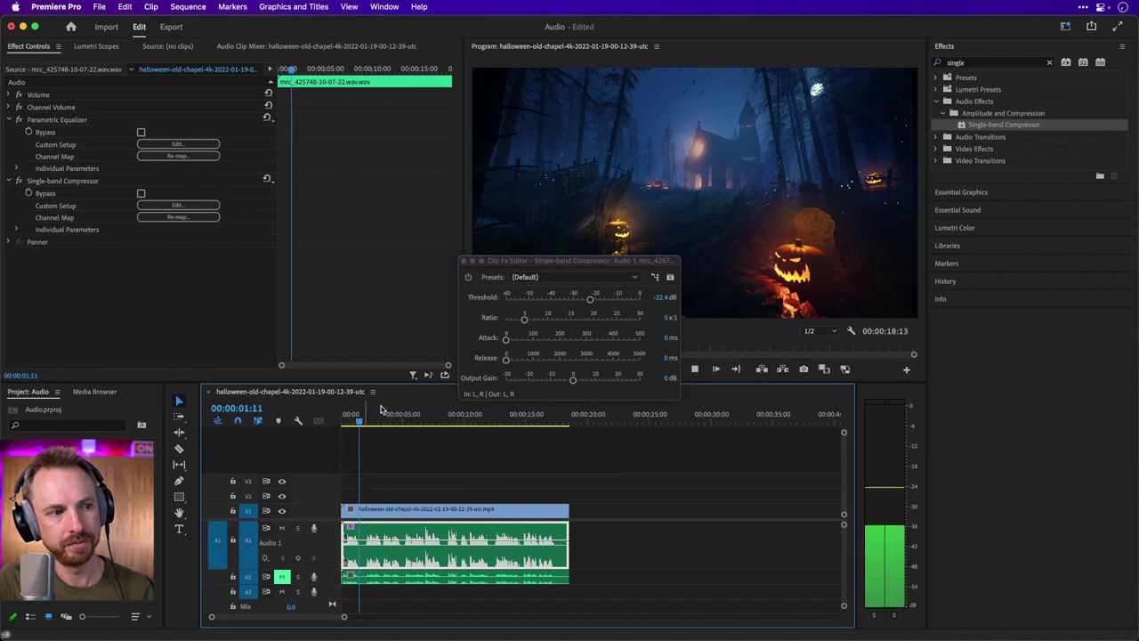
left_click(465, 260)
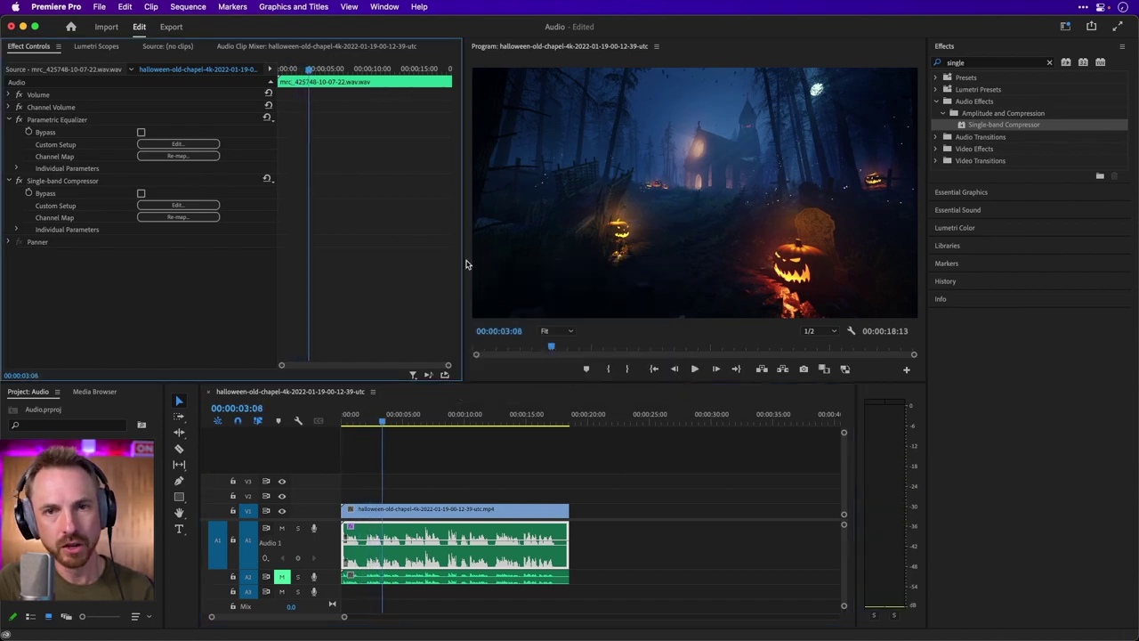
left_click(360, 408)
key("Home")
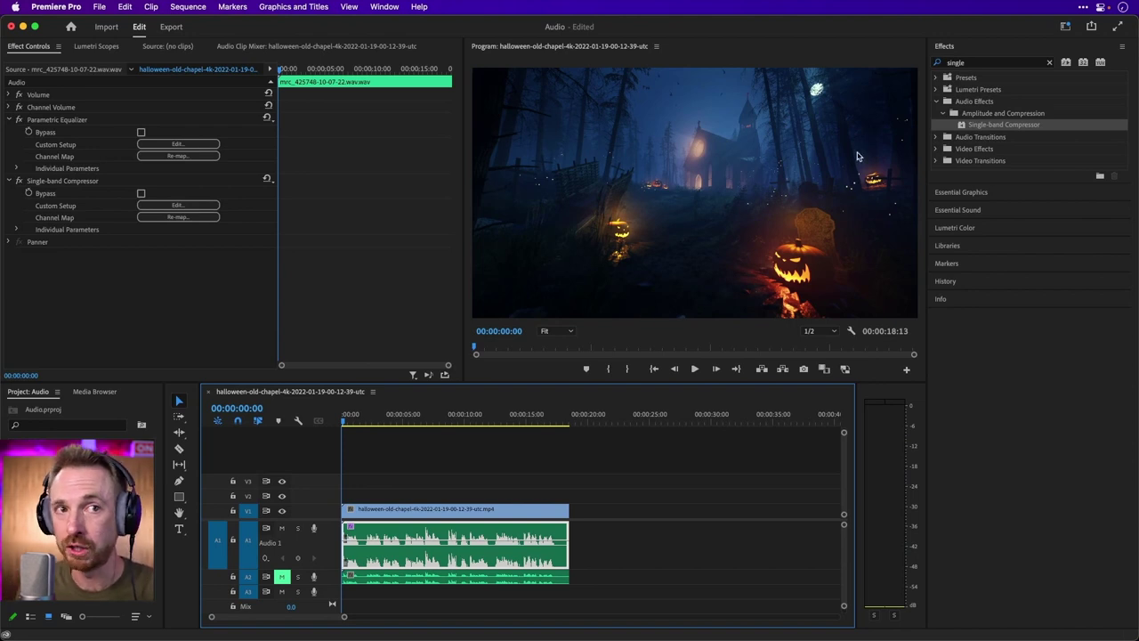
Apply Multiband Compressor, found by searching 'multi', to the A1 voiceover and open its settings
left_click(934, 64)
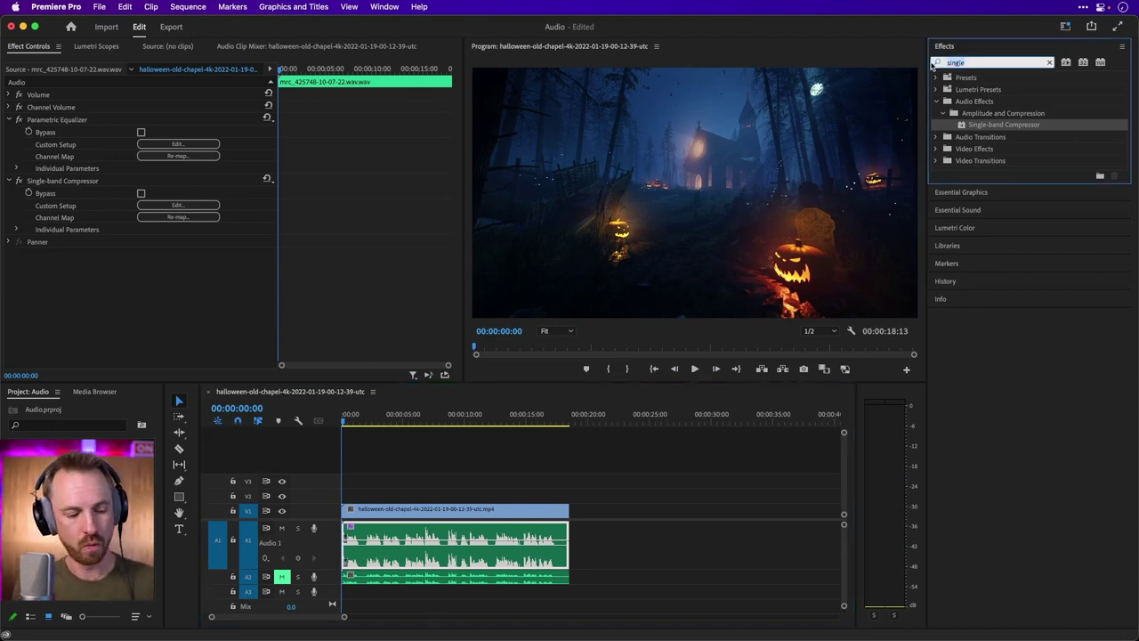
type("multi")
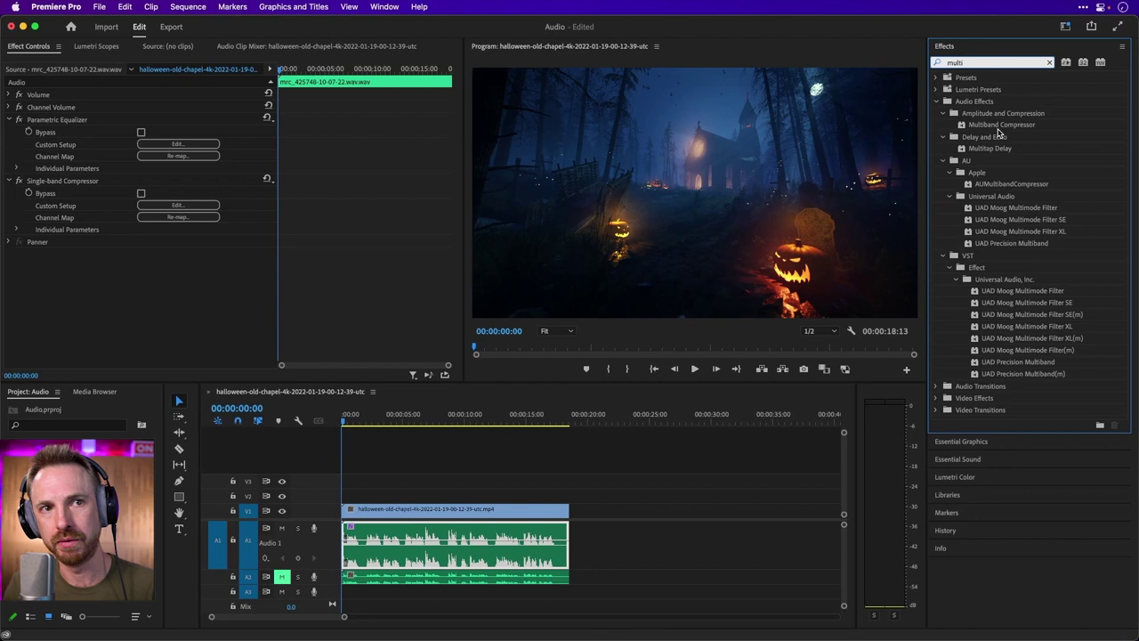
left_click_drag(999, 125, 527, 531)
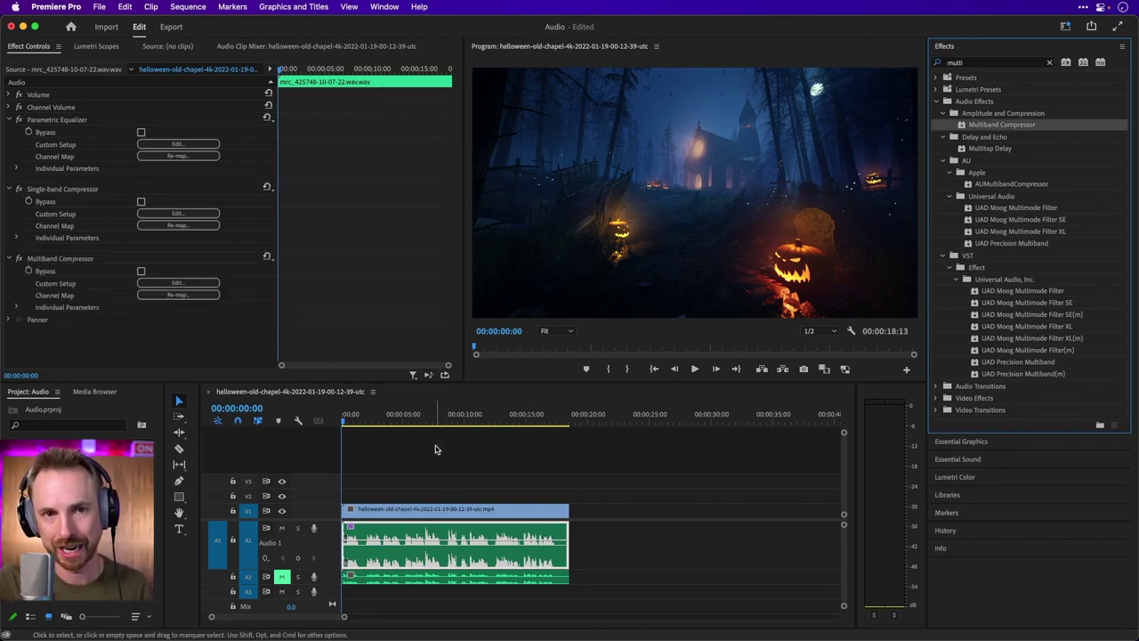
left_click(153, 283)
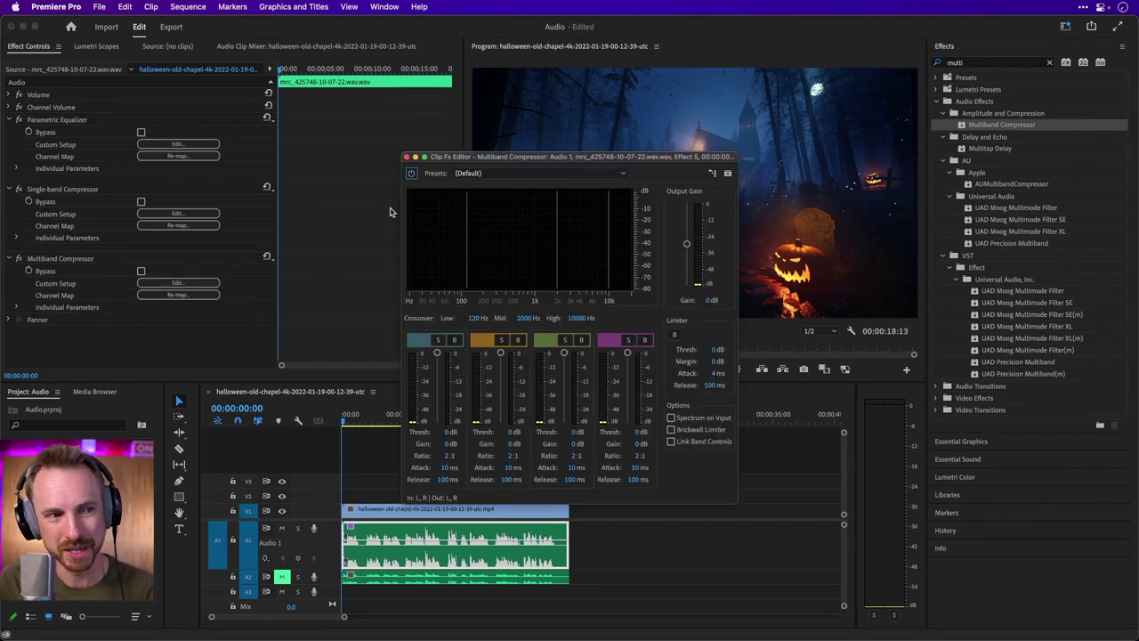
Choose the Pop Master preset for the Multiband Compressor and play the voiceover to preview it
left_click(473, 177)
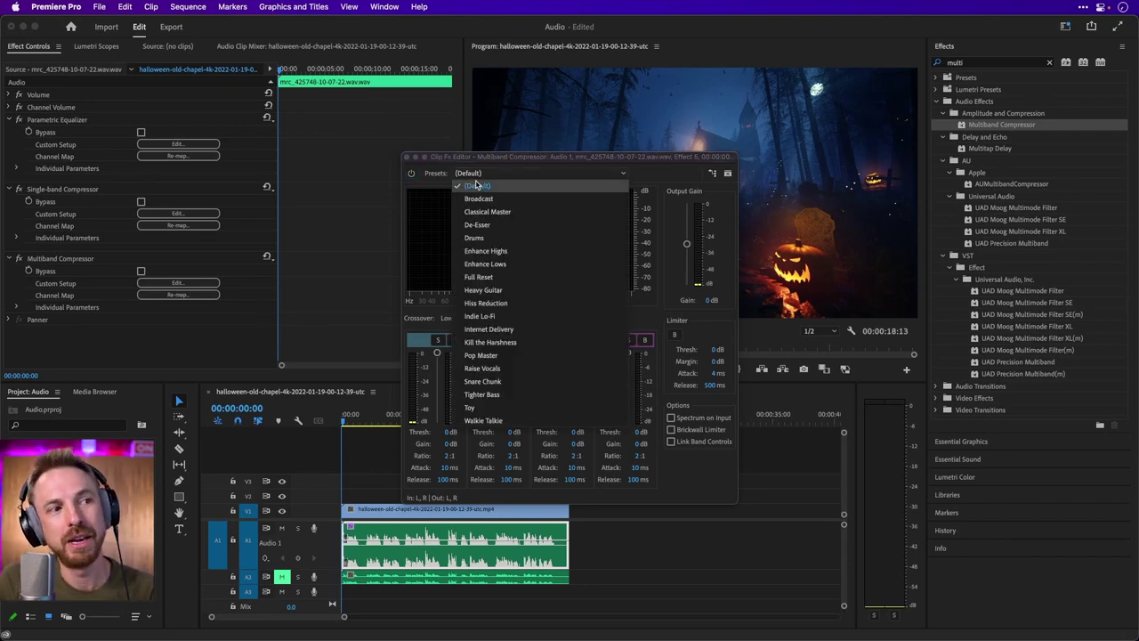
left_click(500, 356)
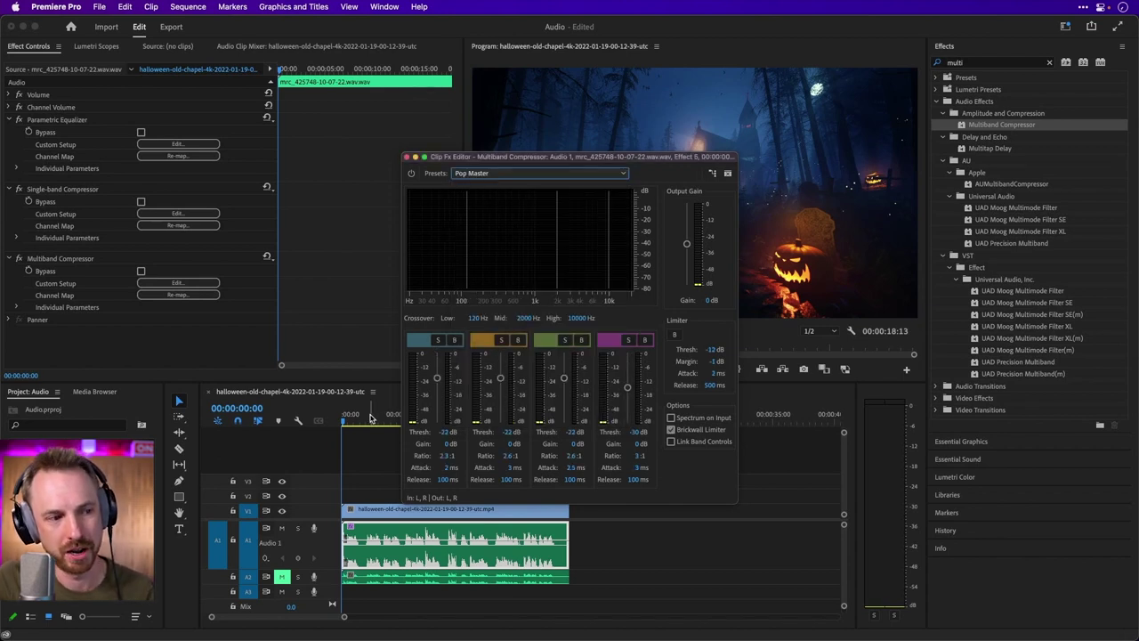
key("space")
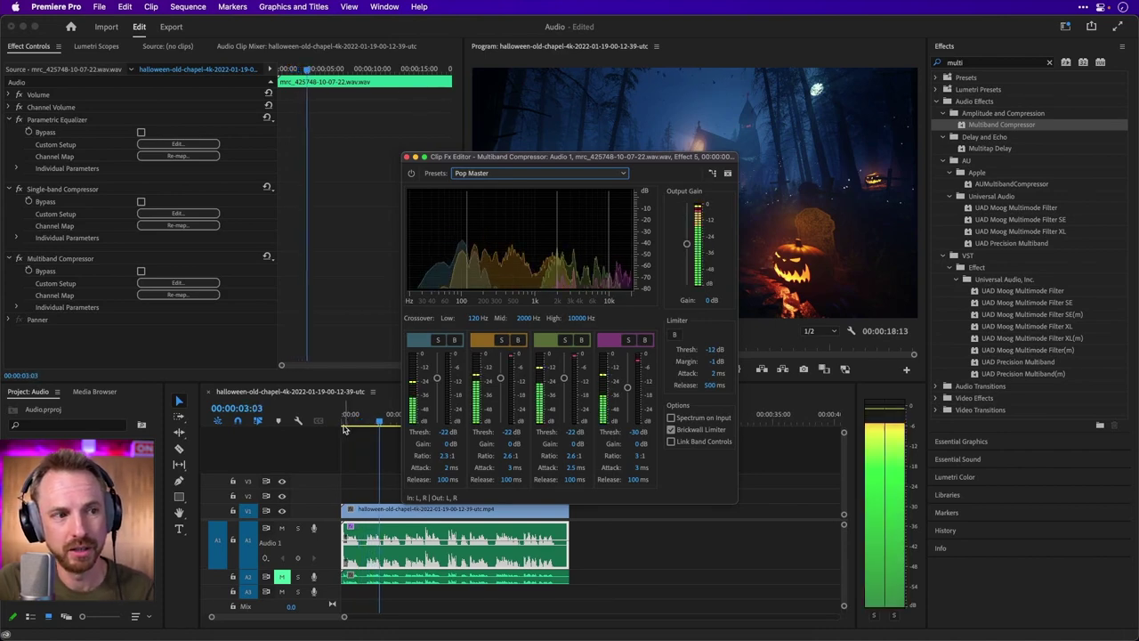
Lower the multiband thresholds to -41 dB (band 4), -34 dB (band 2) and -31 dB (band 3) while previewing
key("space")
left_click(363, 422)
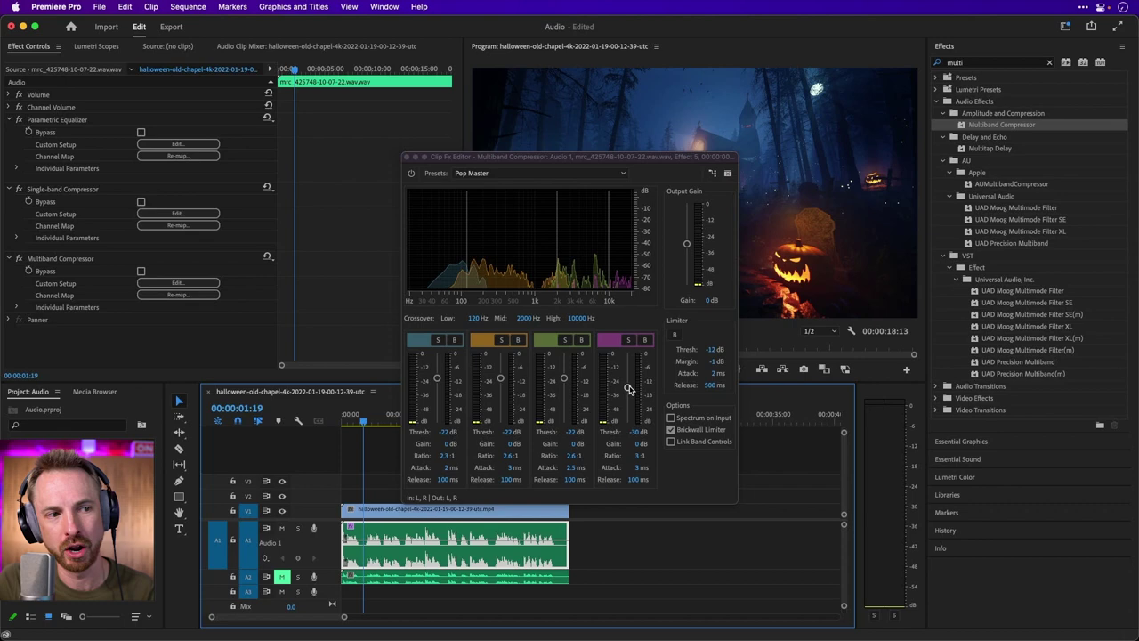
left_click_drag(628, 389, 628, 402)
key("space")
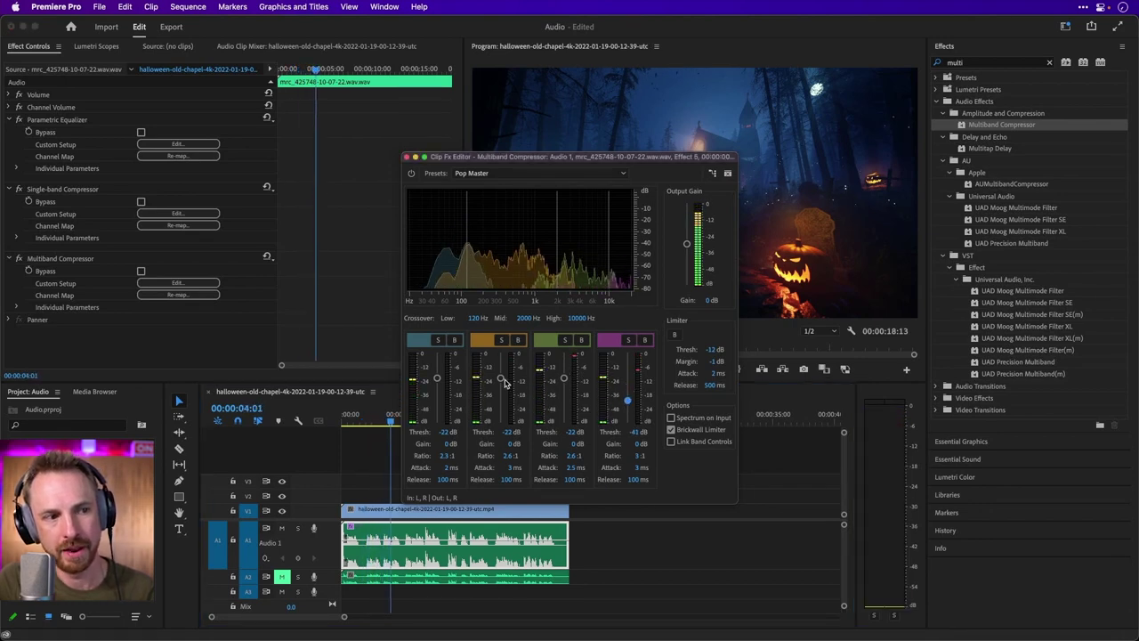
left_click(373, 435)
key("Home")
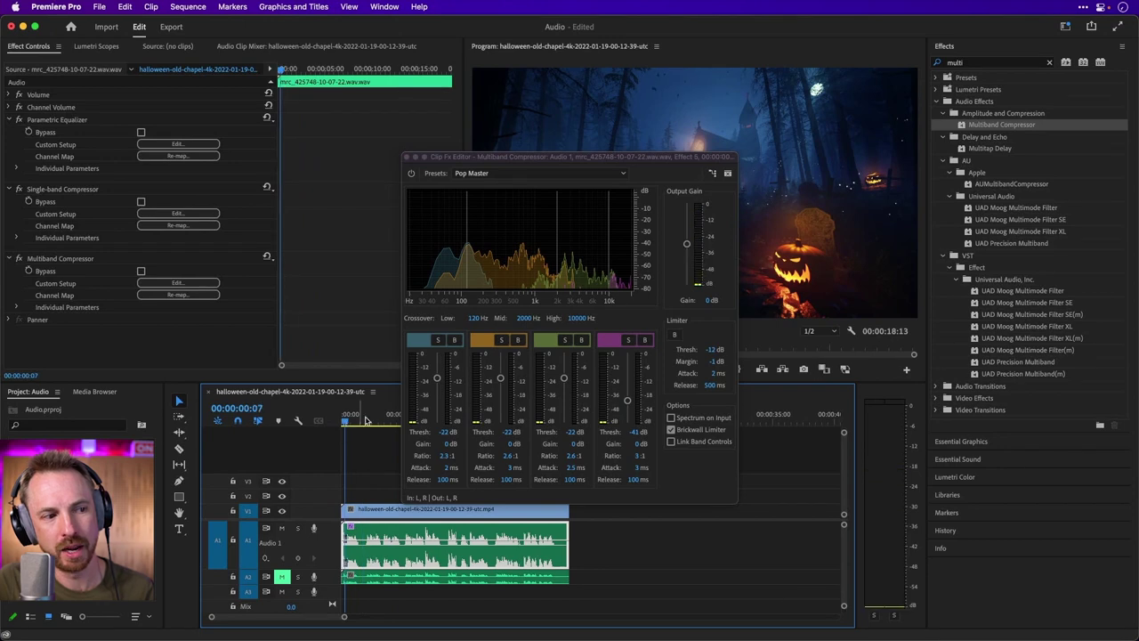
key("space")
left_click_drag(501, 381, 500, 399)
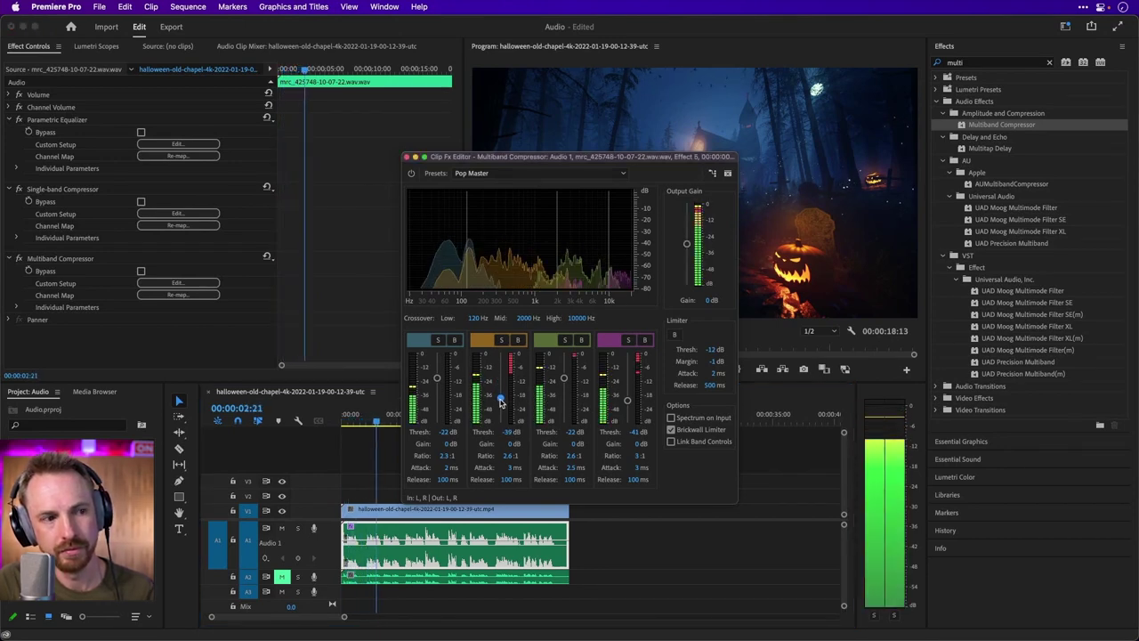
left_click_drag(500, 399, 500, 392)
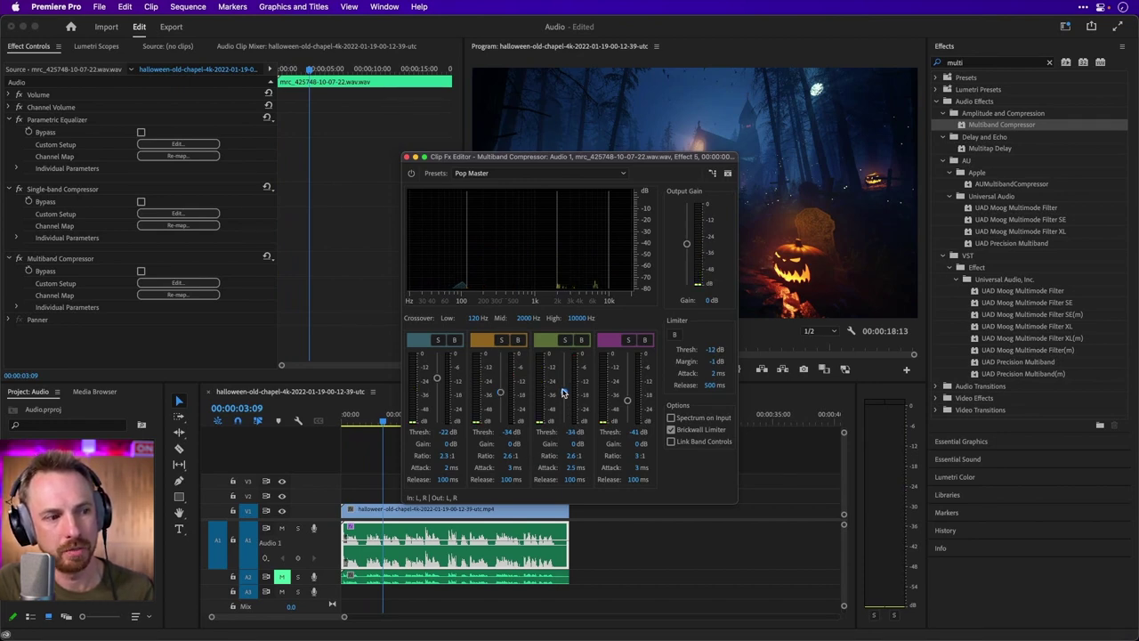
mouse_move(563, 393)
left_mouse_down()
mouse_move(562, 405)
mouse_move(562, 383)
left_mouse_up()
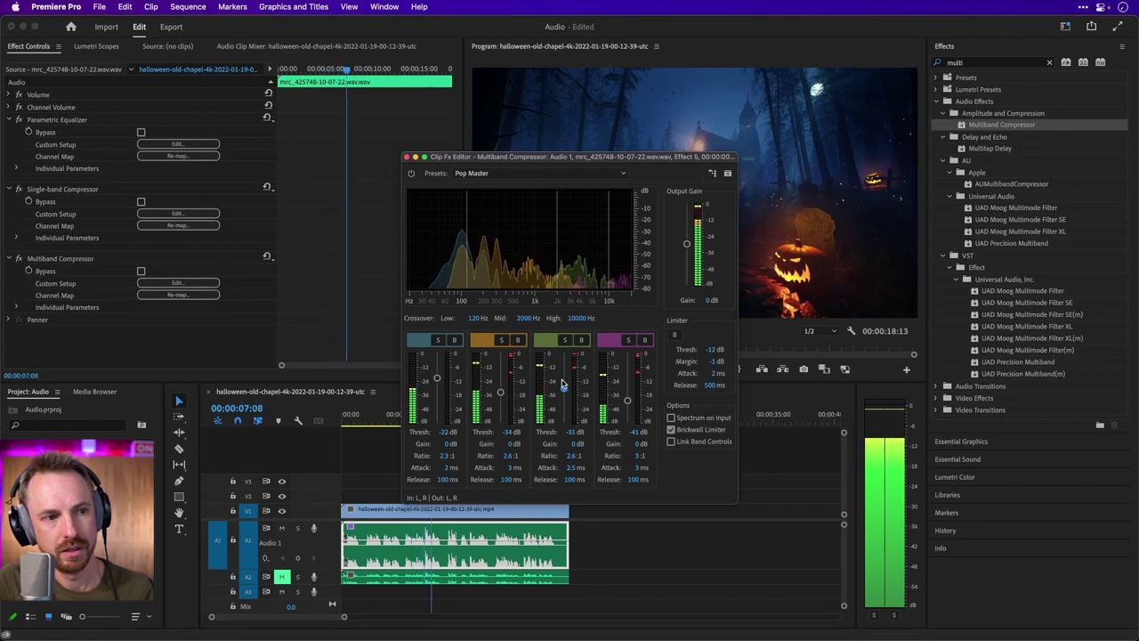
key("space")
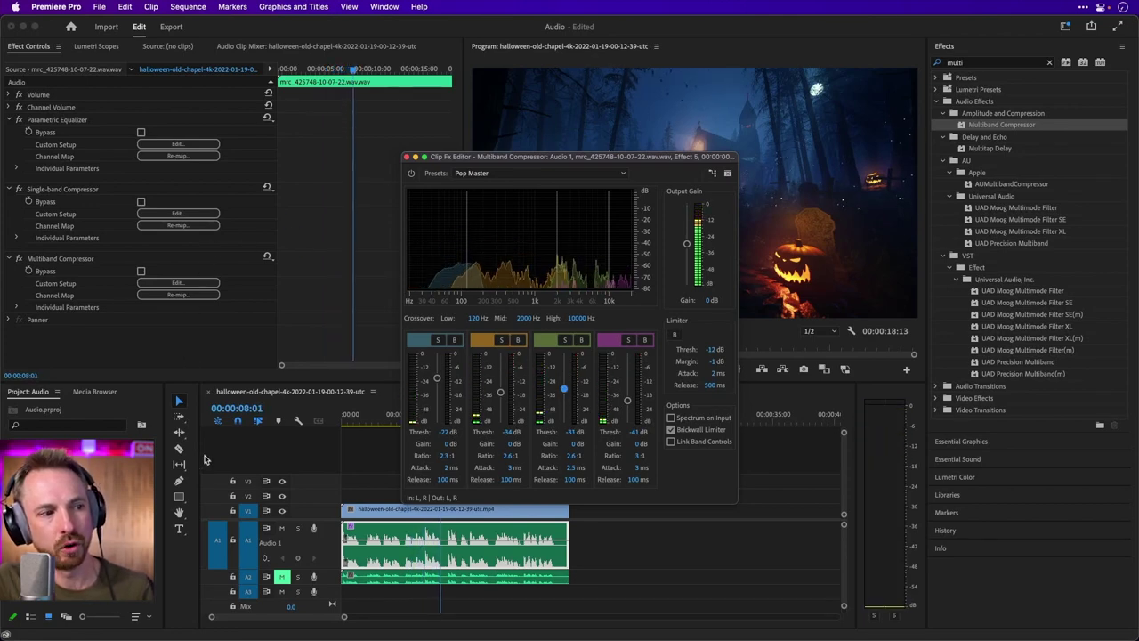
Toggle the A1 and A2 track mute buttons while listening, then close the Multiband Compressor editor
left_click(283, 577)
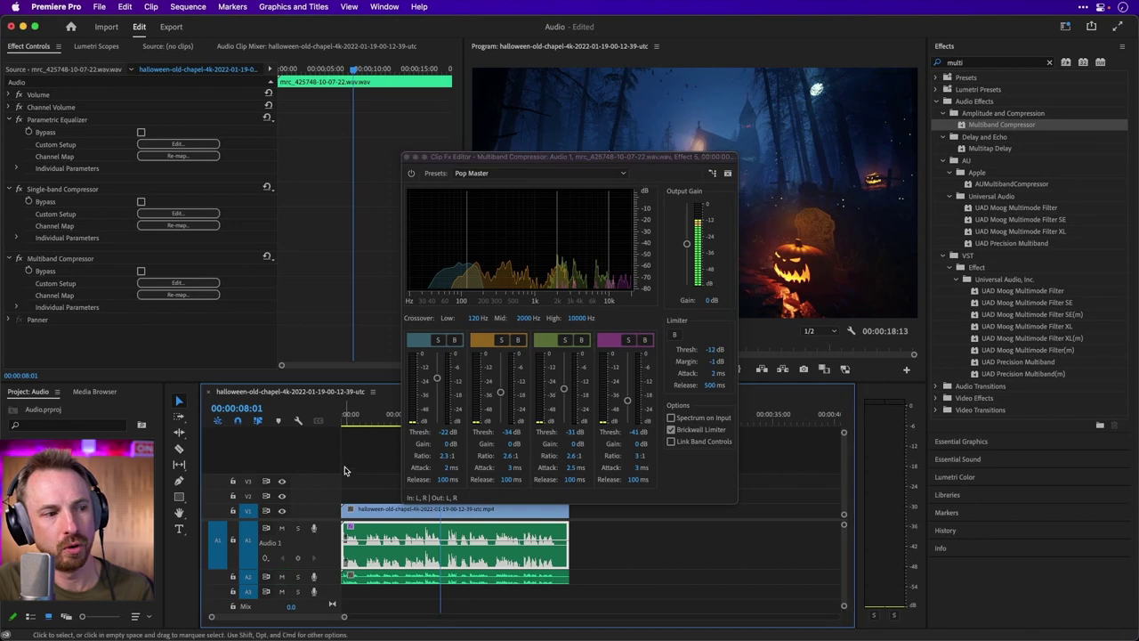
key("Home")
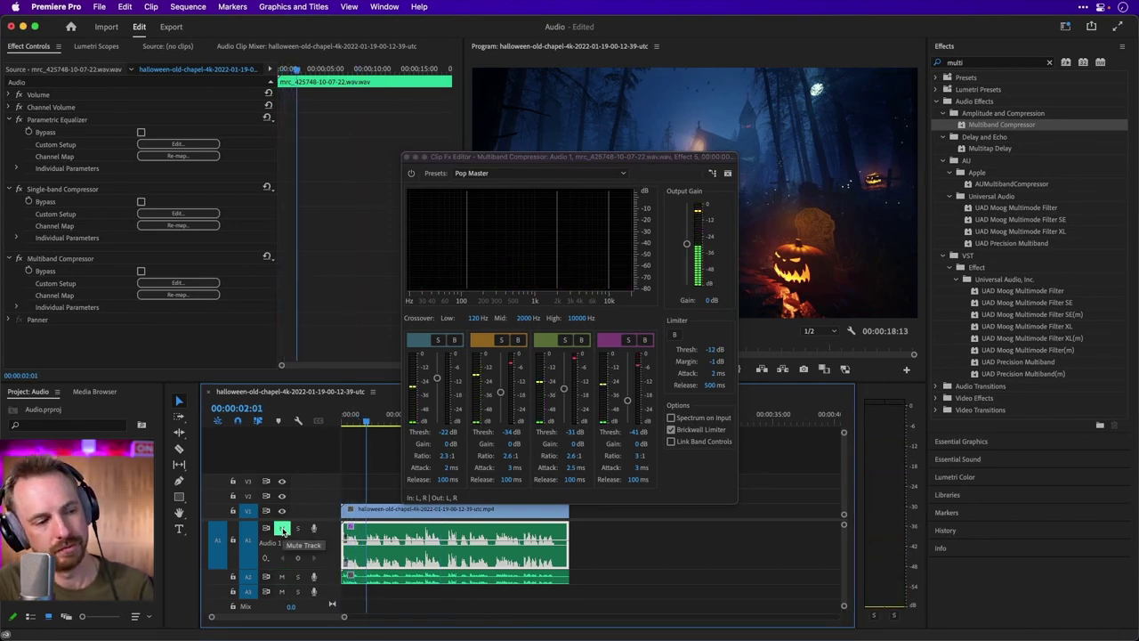
left_click(284, 529)
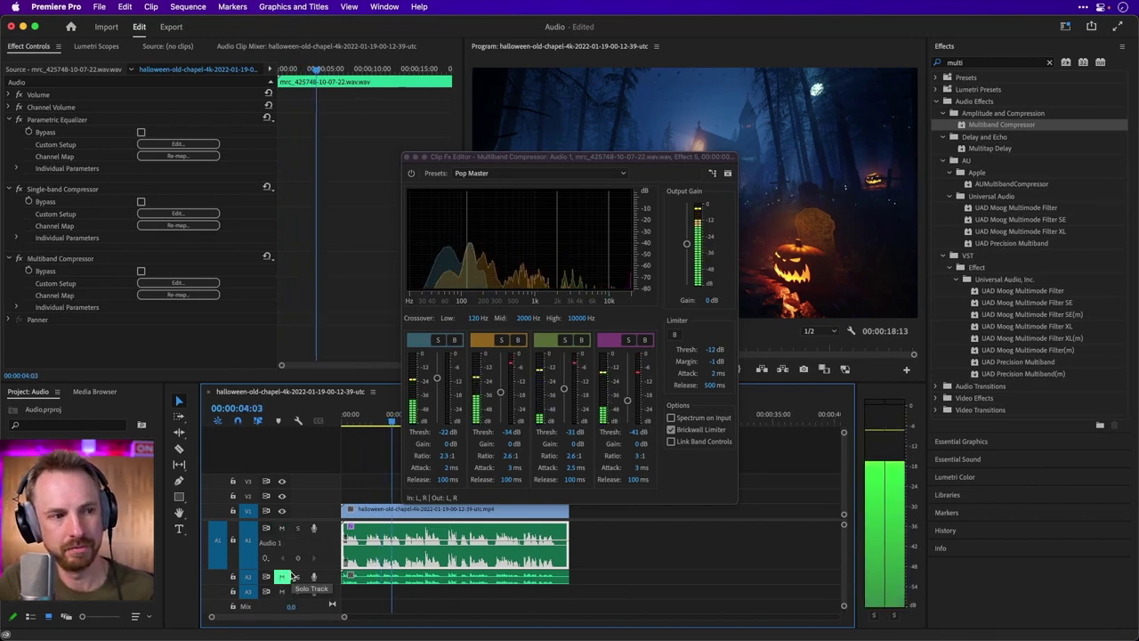
key("space")
key("space")
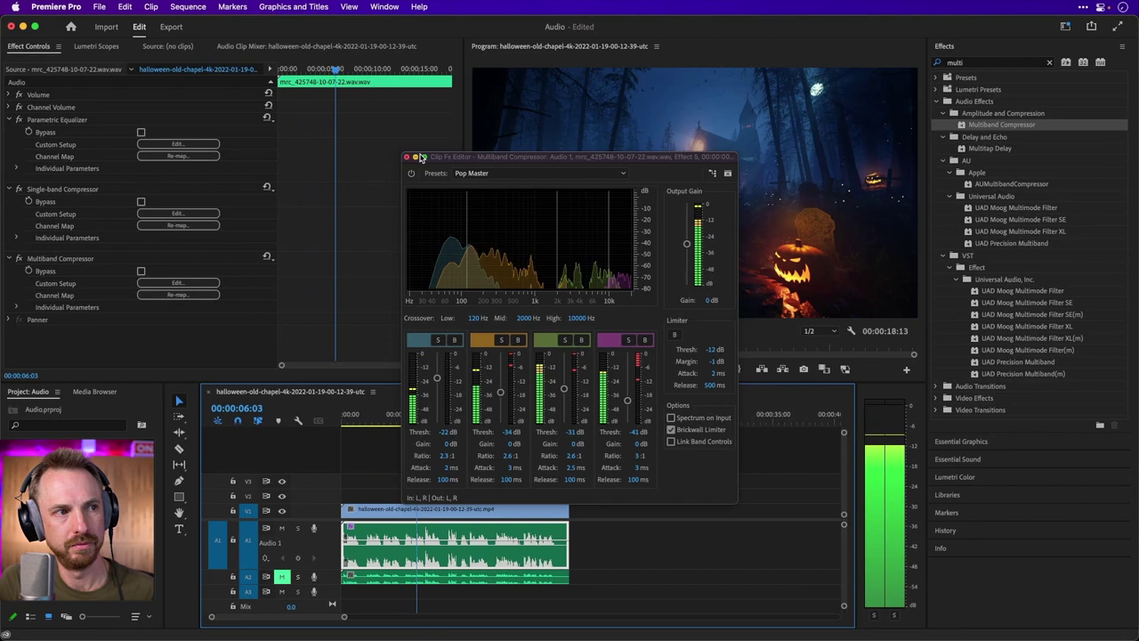
left_click(407, 158)
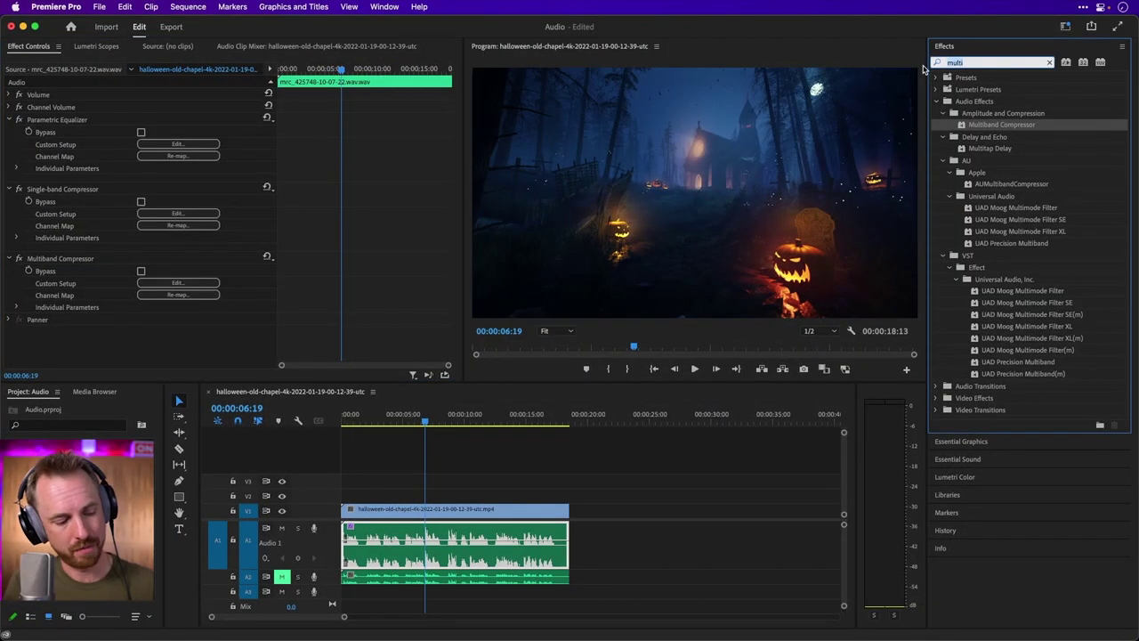
Apply Studio Reverb, found by searching 'reve', to the A1 voiceover clip
type("reve")
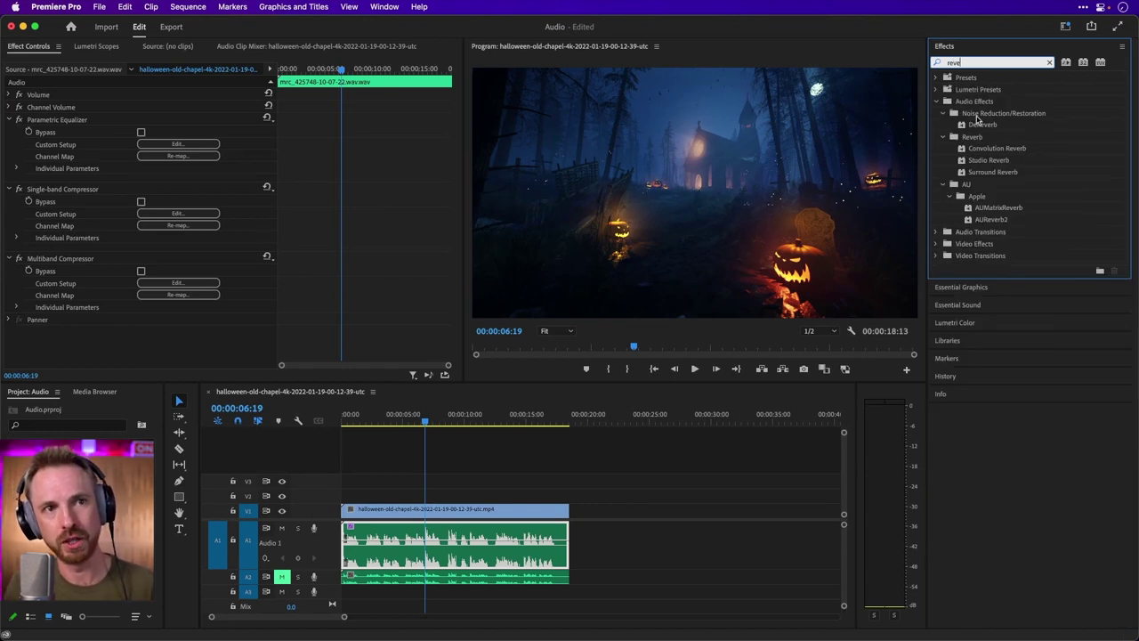
left_click(989, 162)
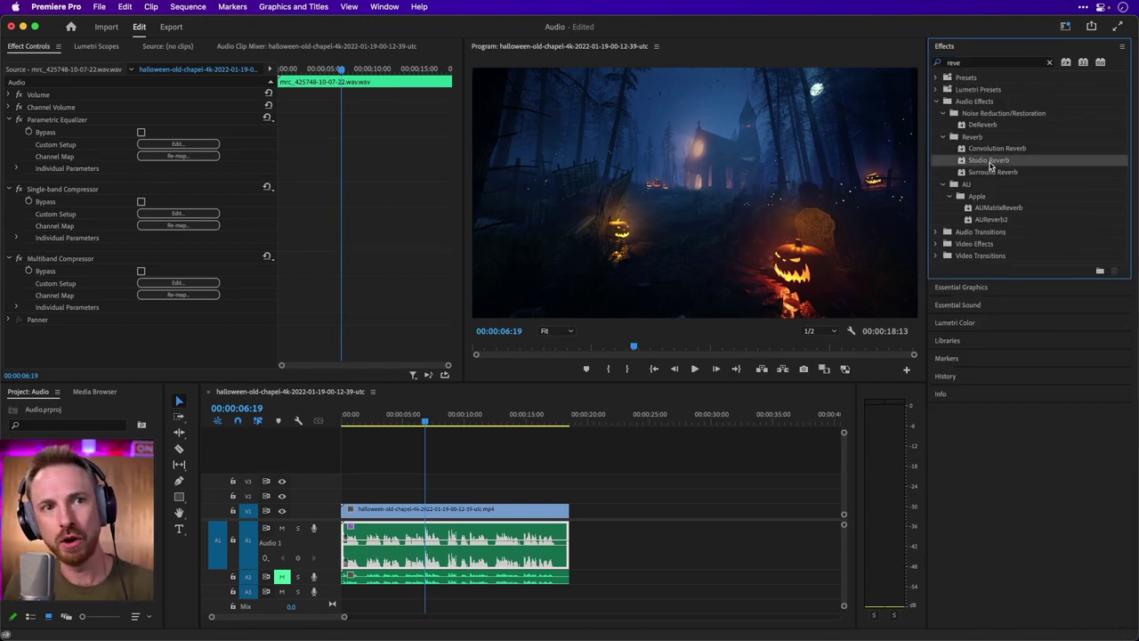
left_click_drag(486, 514, 492, 536)
Set Studio Reverb to the Vocal Reverb (small) preset with Dry at 100% and Wet at 21.1%
left_click(211, 354)
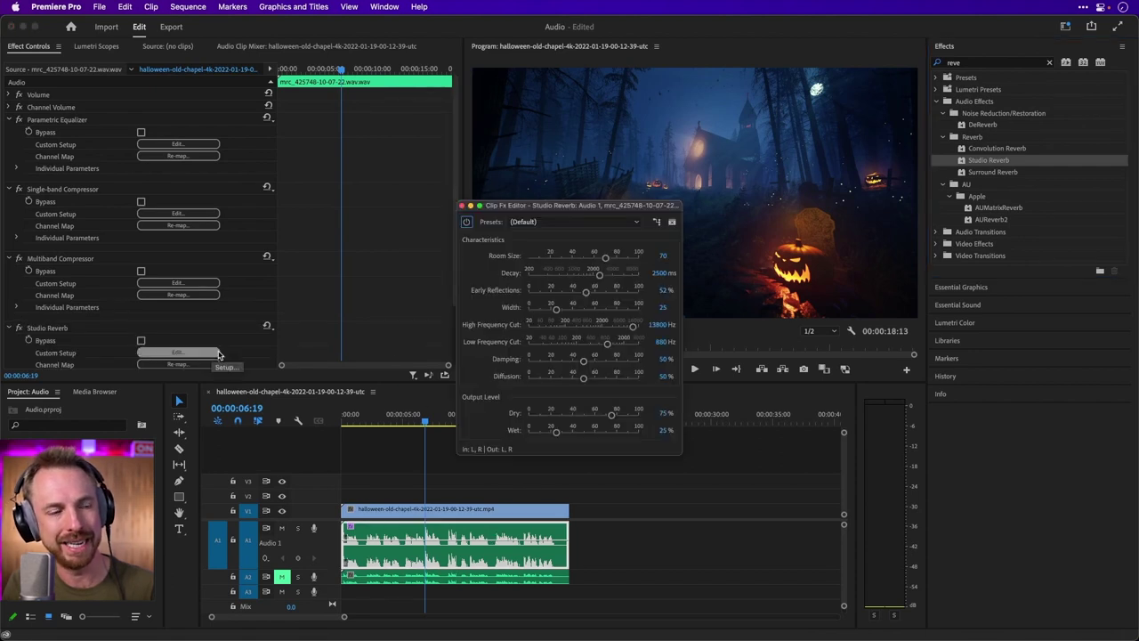
left_click(524, 223)
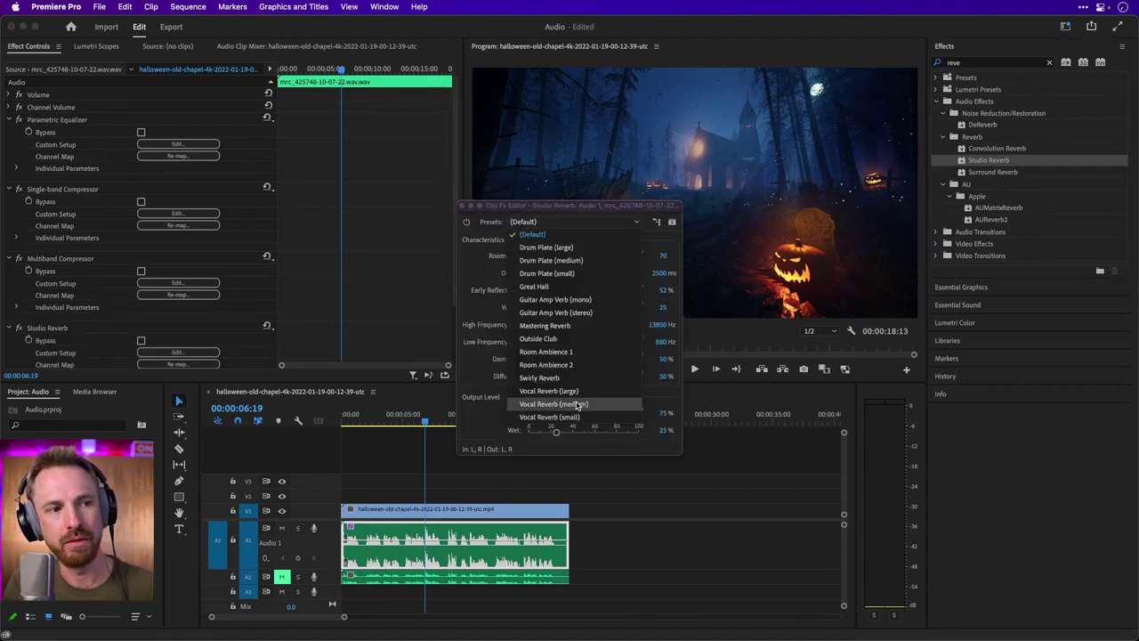
left_click(573, 417)
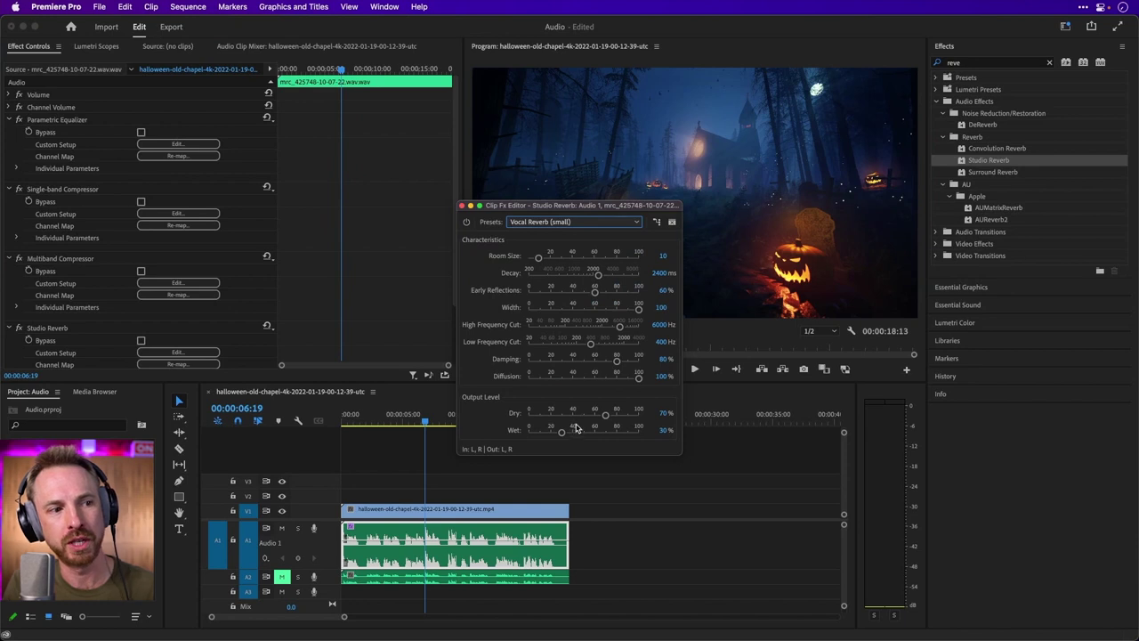
left_click(605, 420)
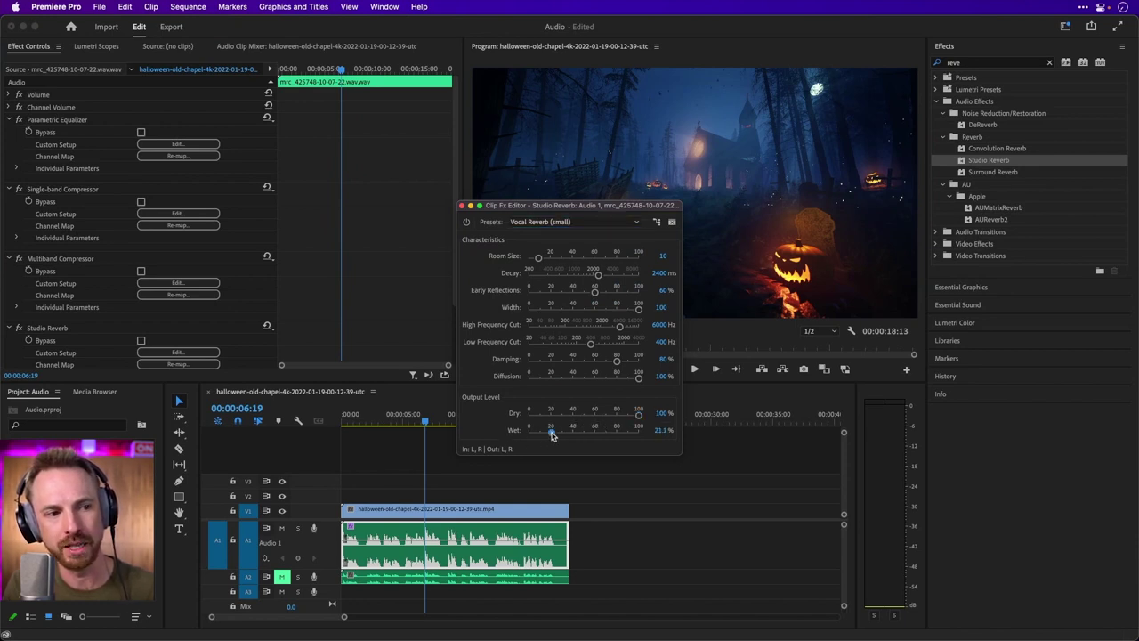
Raise the Studio Reverb Decay from 2400 ms to about 6543.6 ms, auditioning the voiceover before and after
left_click(347, 424)
key("space")
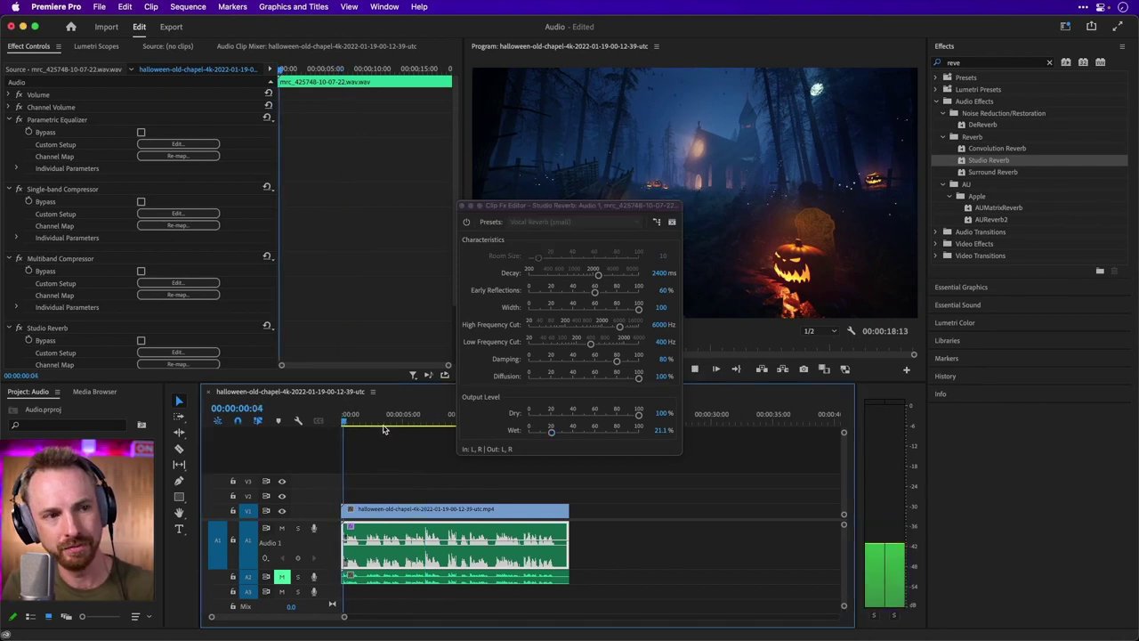
key("space")
left_click(534, 377)
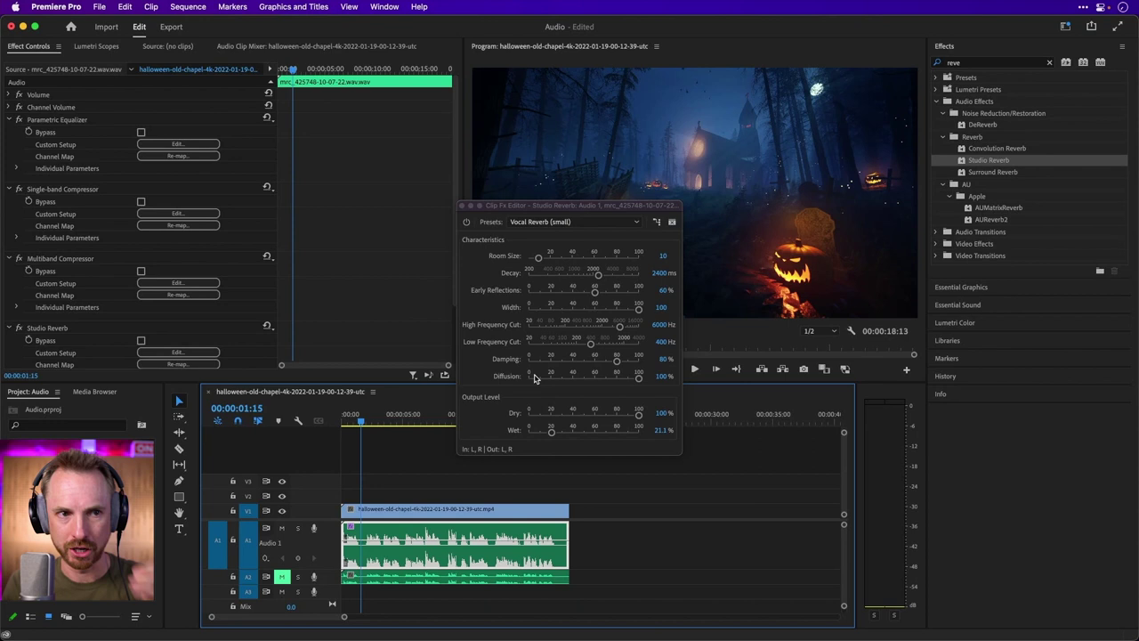
left_click_drag(608, 277, 619, 280)
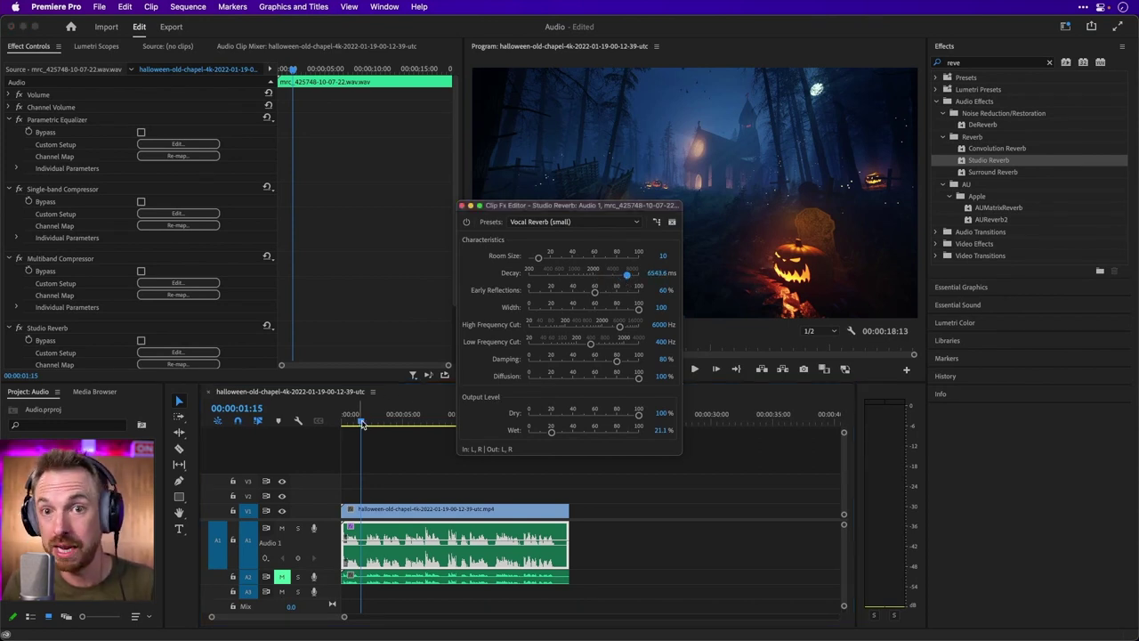
left_click_drag(362, 424, 344, 423)
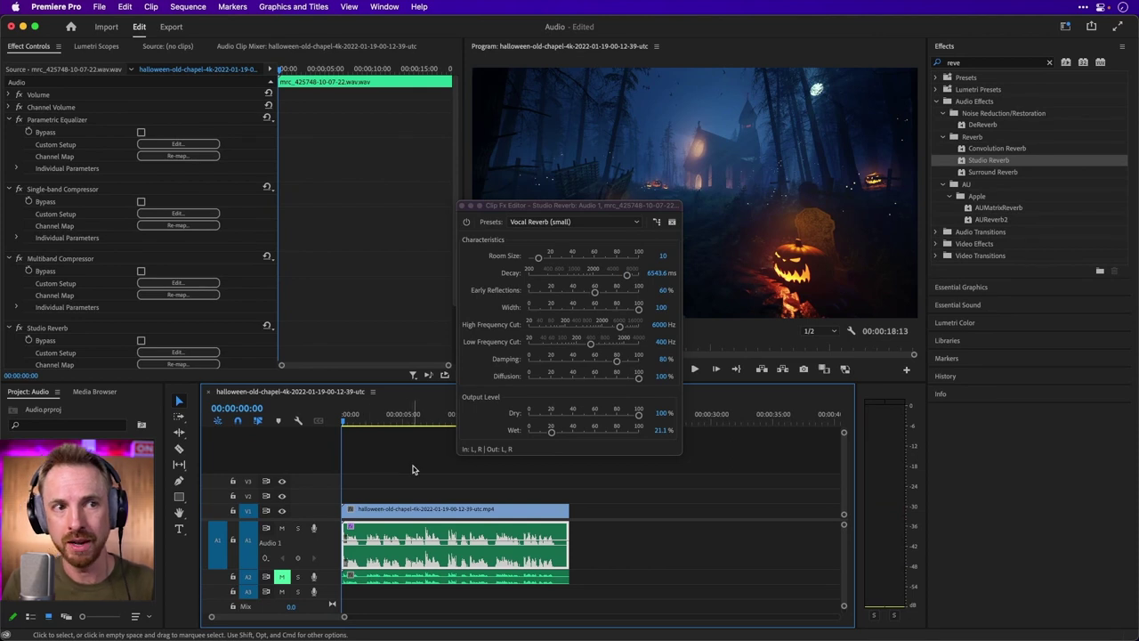
key("space")
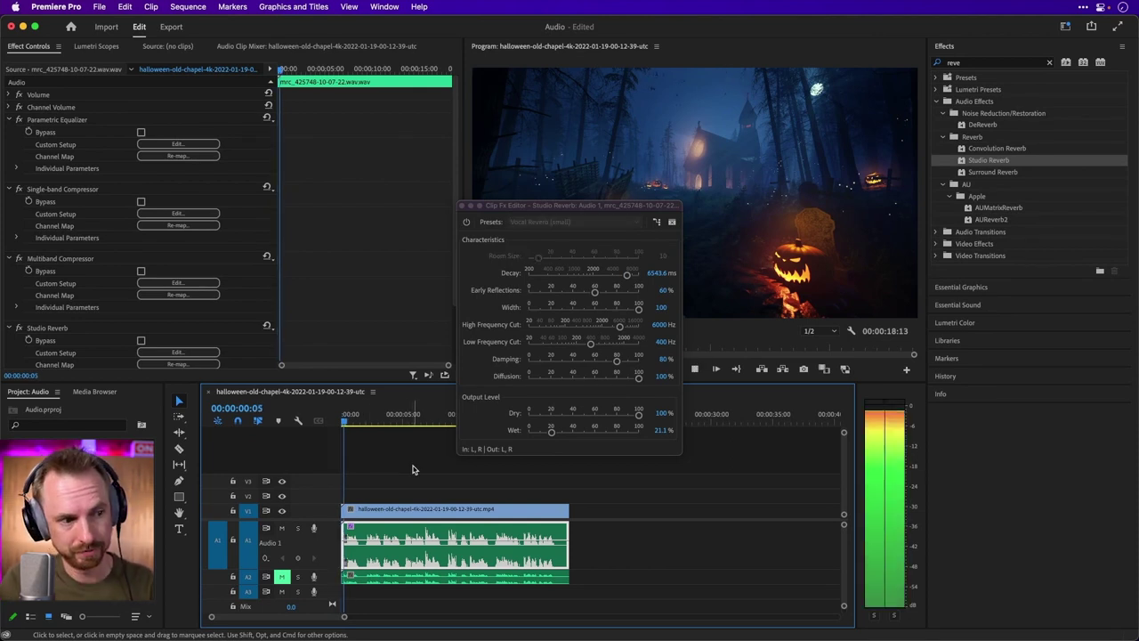
Lower the reverb's High Frequency Cut to 2743 Hz, replay from the start, then drop it to 1270 Hz
left_click(546, 360)
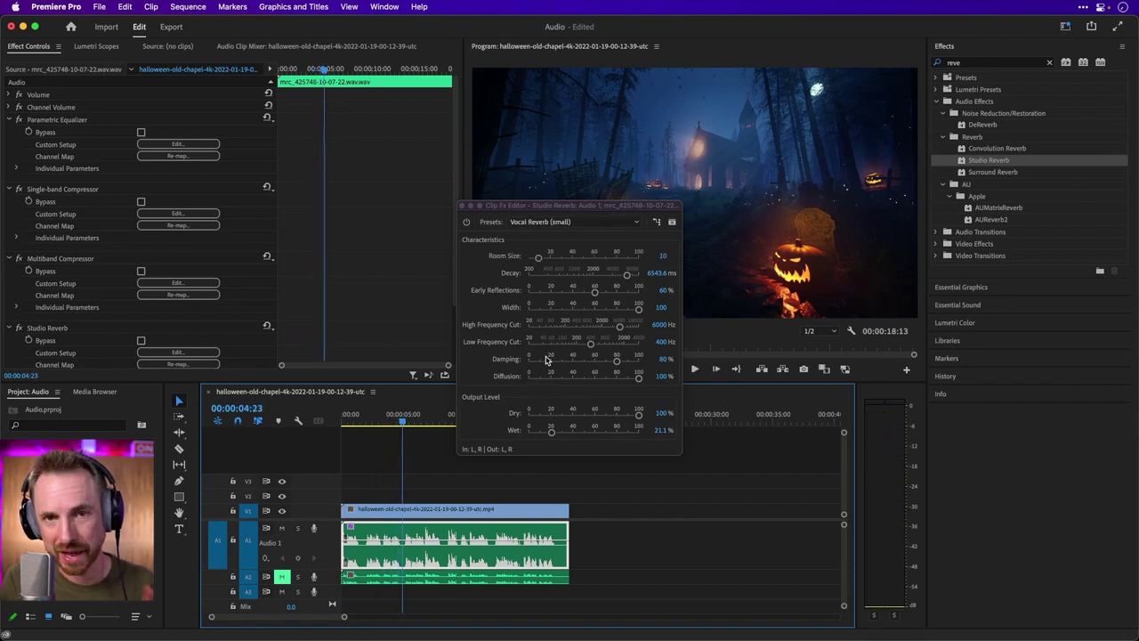
left_click(607, 327)
left_click(400, 447)
key("Home")
key("space")
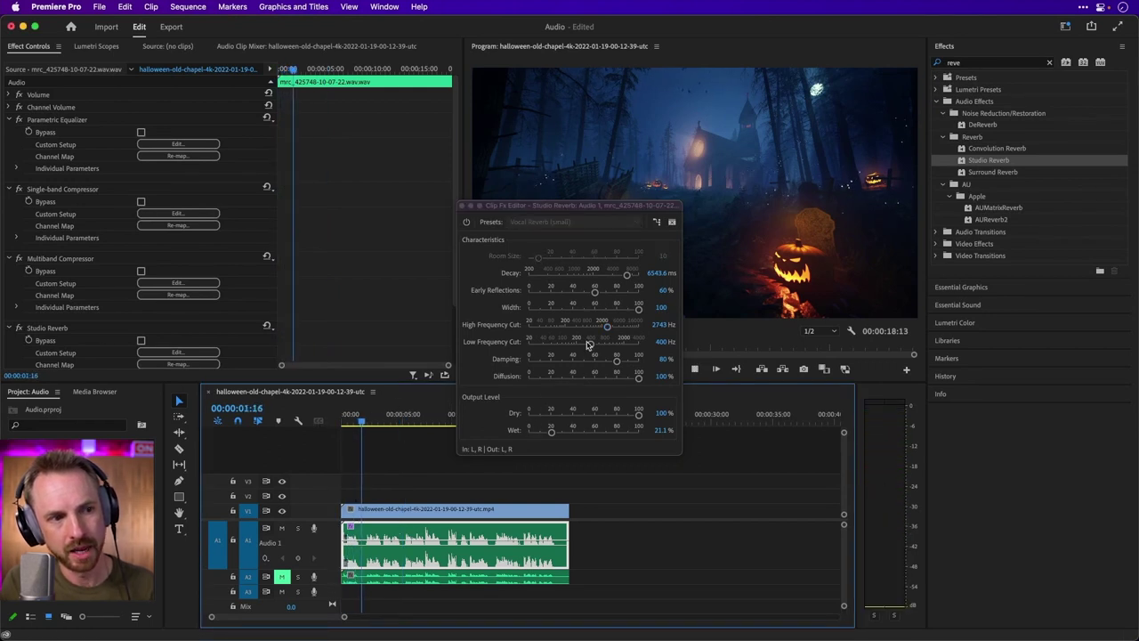
left_click(596, 327)
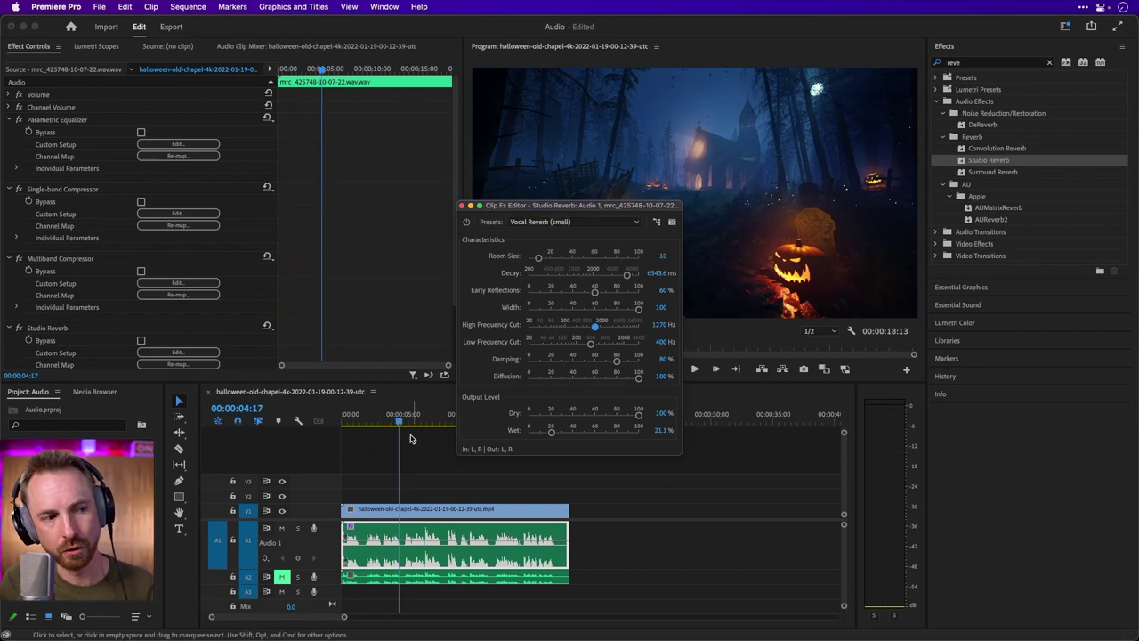
Reduce the reverb's Dry level to 79.2% and play the voiceover from the start
left_click(550, 457)
key("Home")
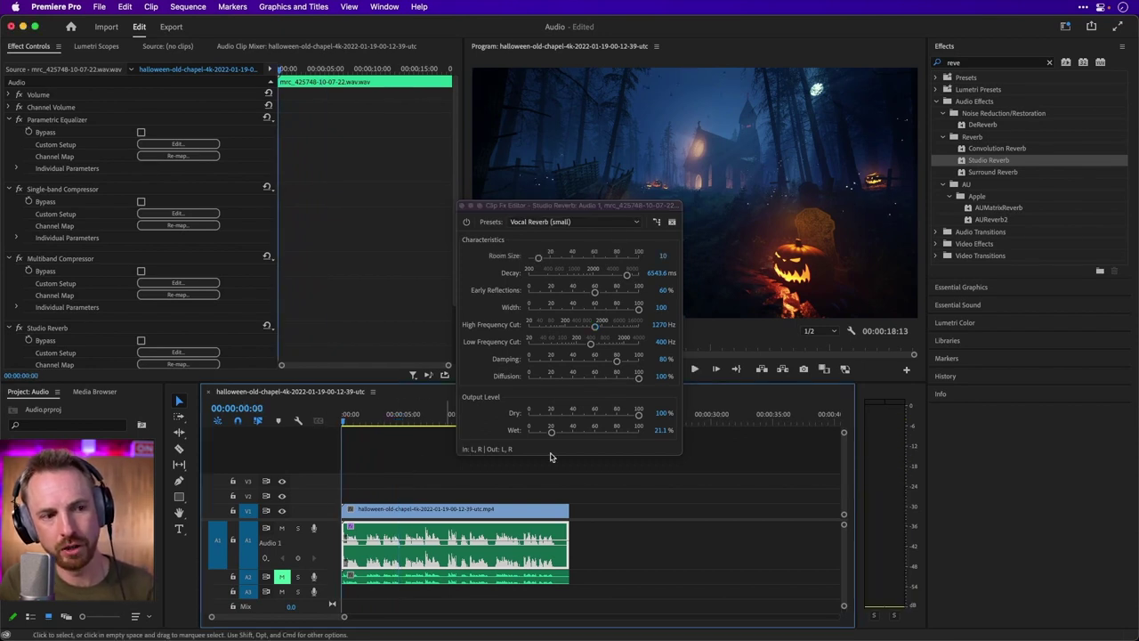
left_click(618, 415)
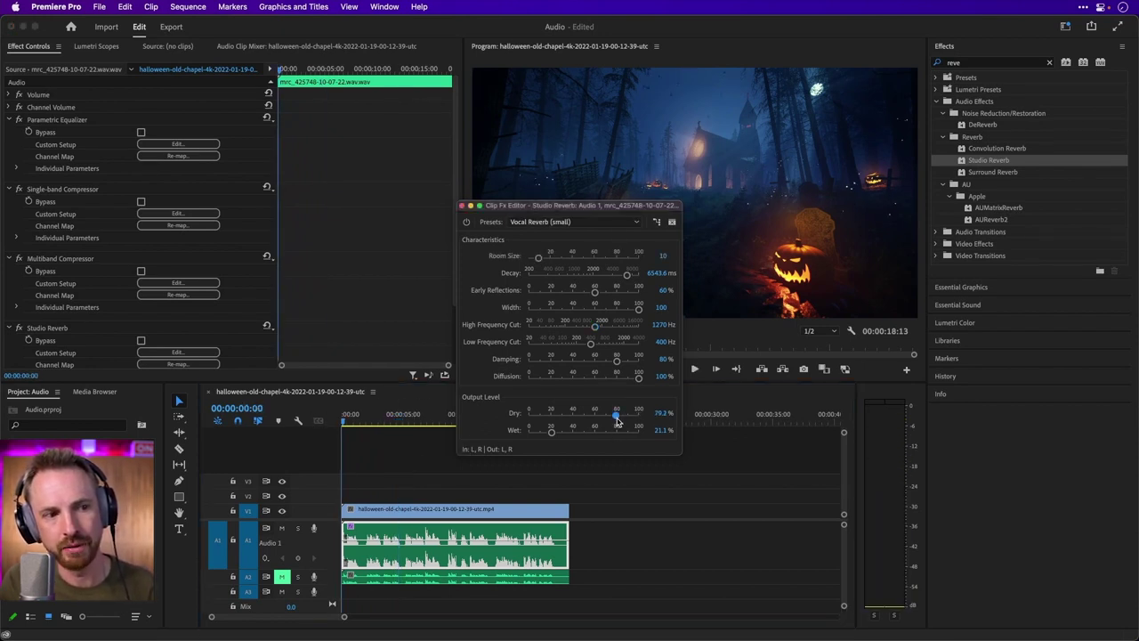
left_click(632, 513)
key("space")
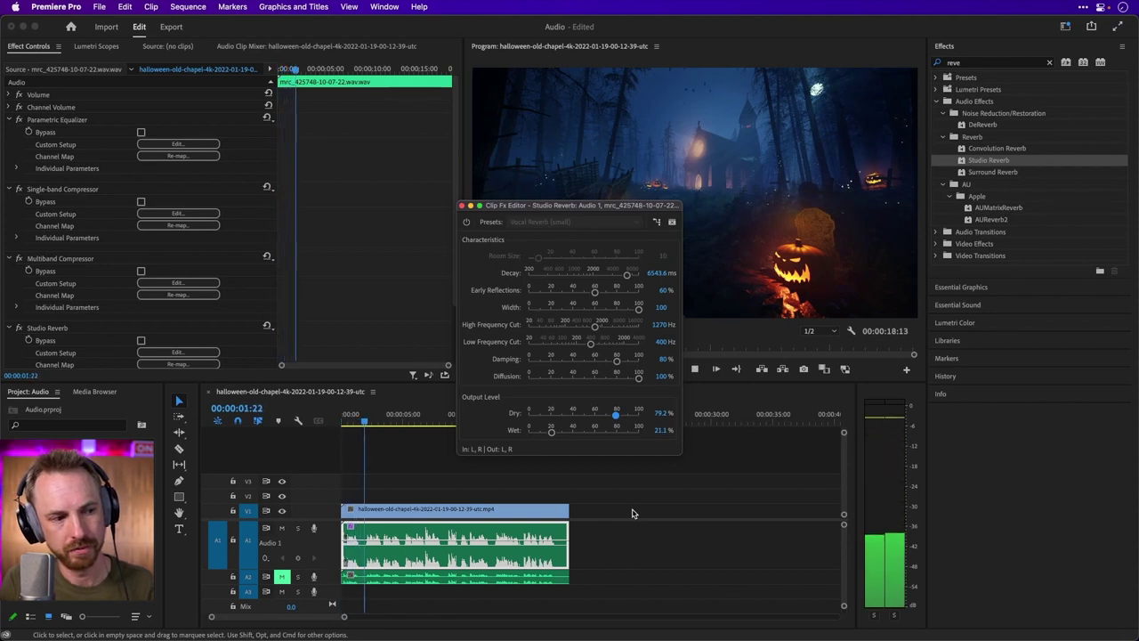
Replay the voiceover in short passes to audition the subtler 12.1% Wet level
left_click(542, 435)
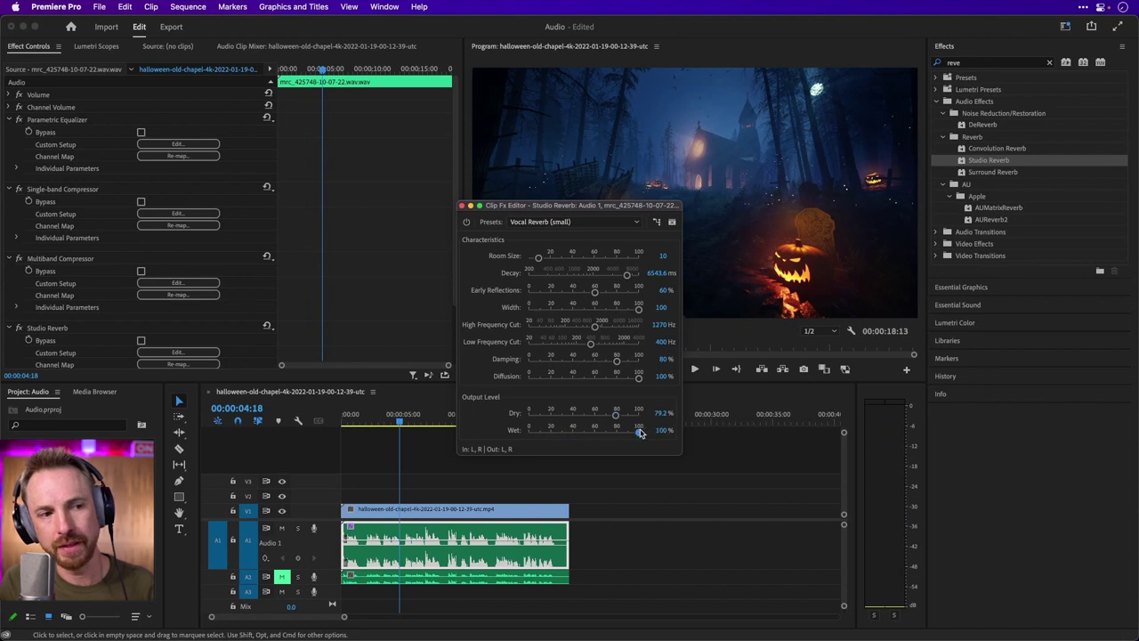
key("space")
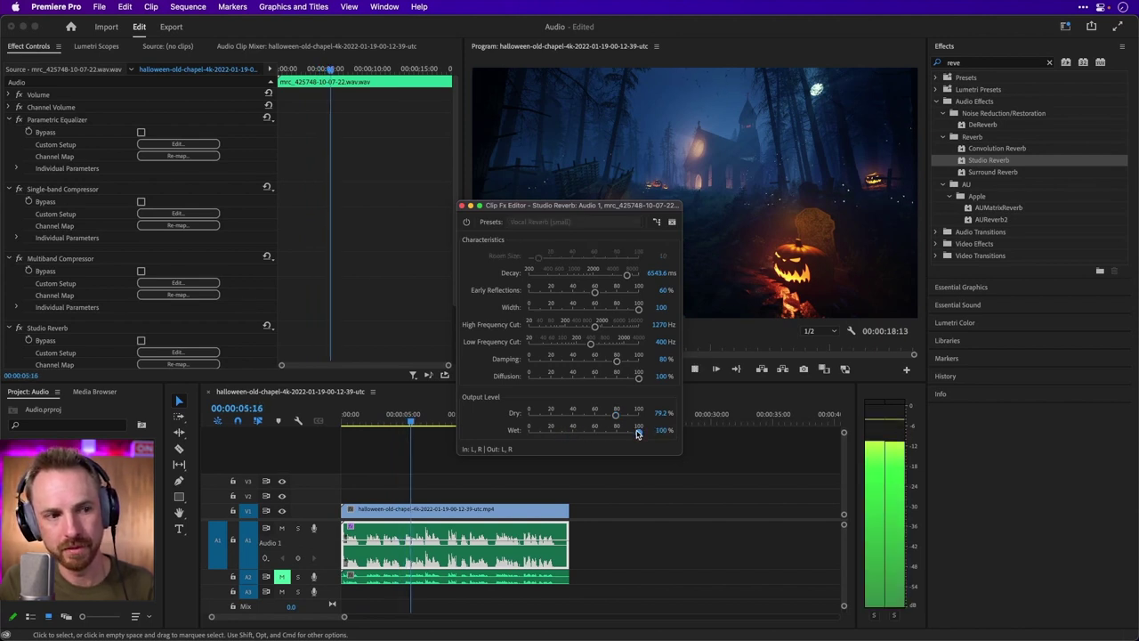
key("space")
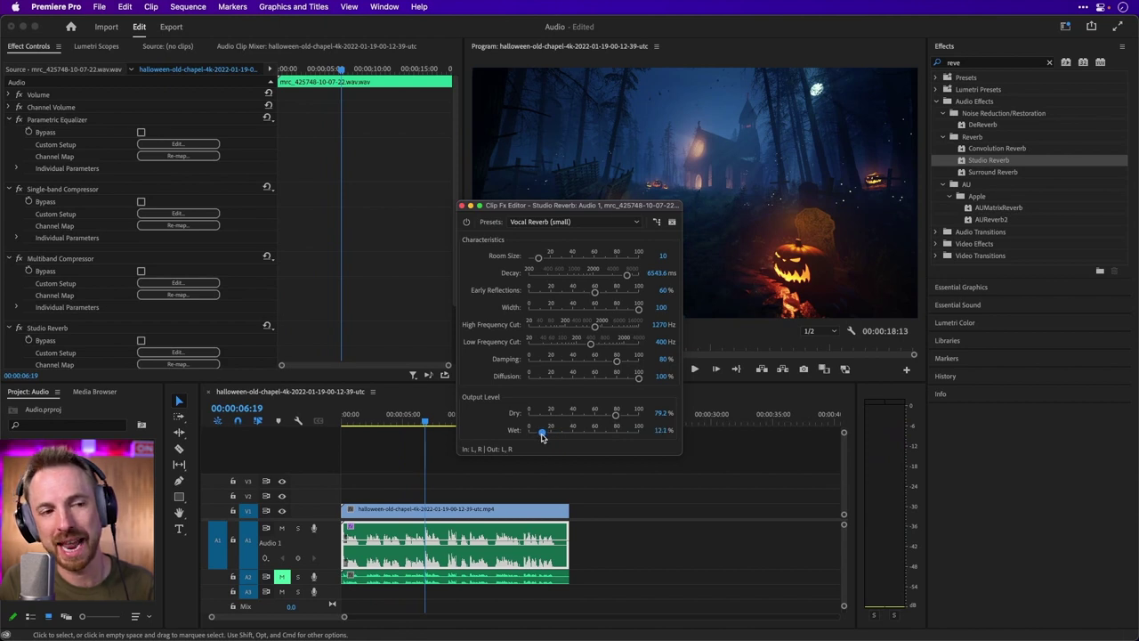
key("space")
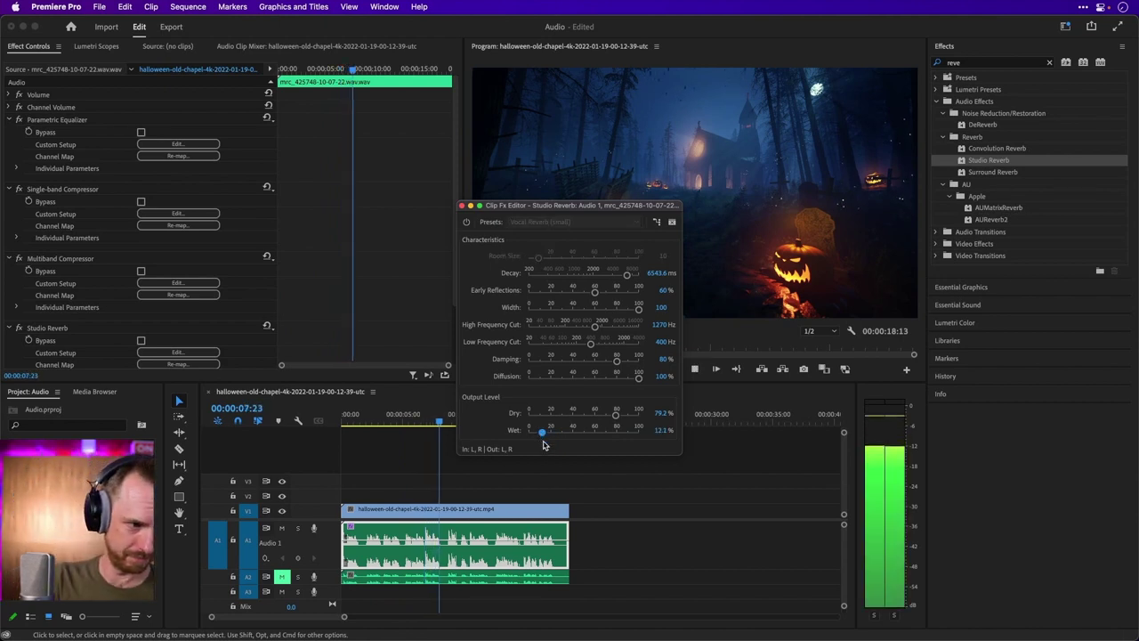
key("space")
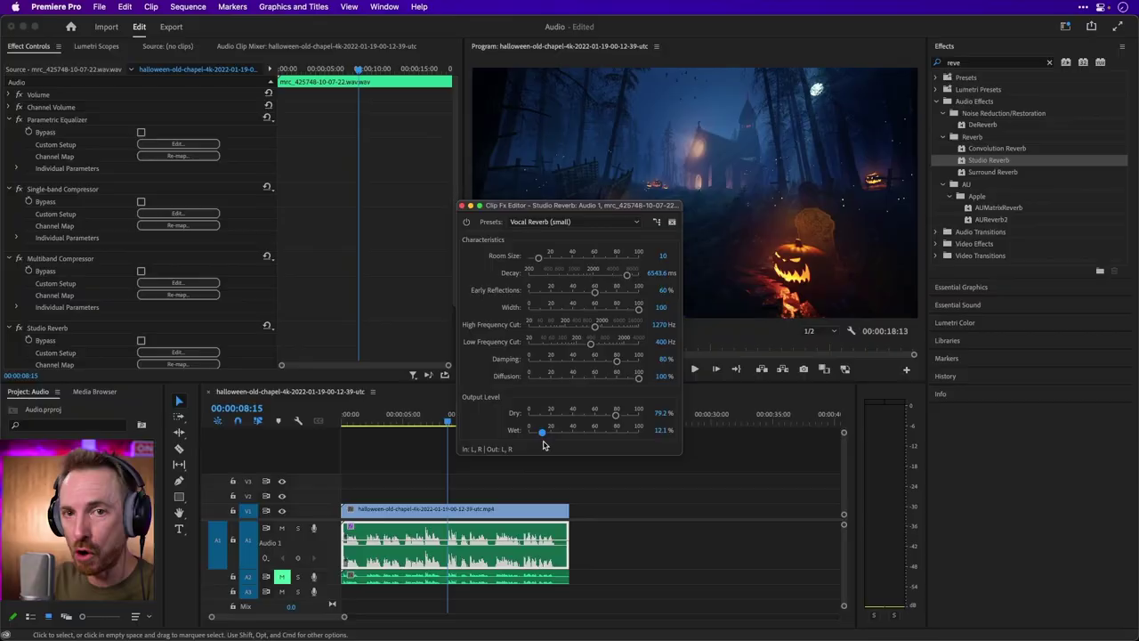